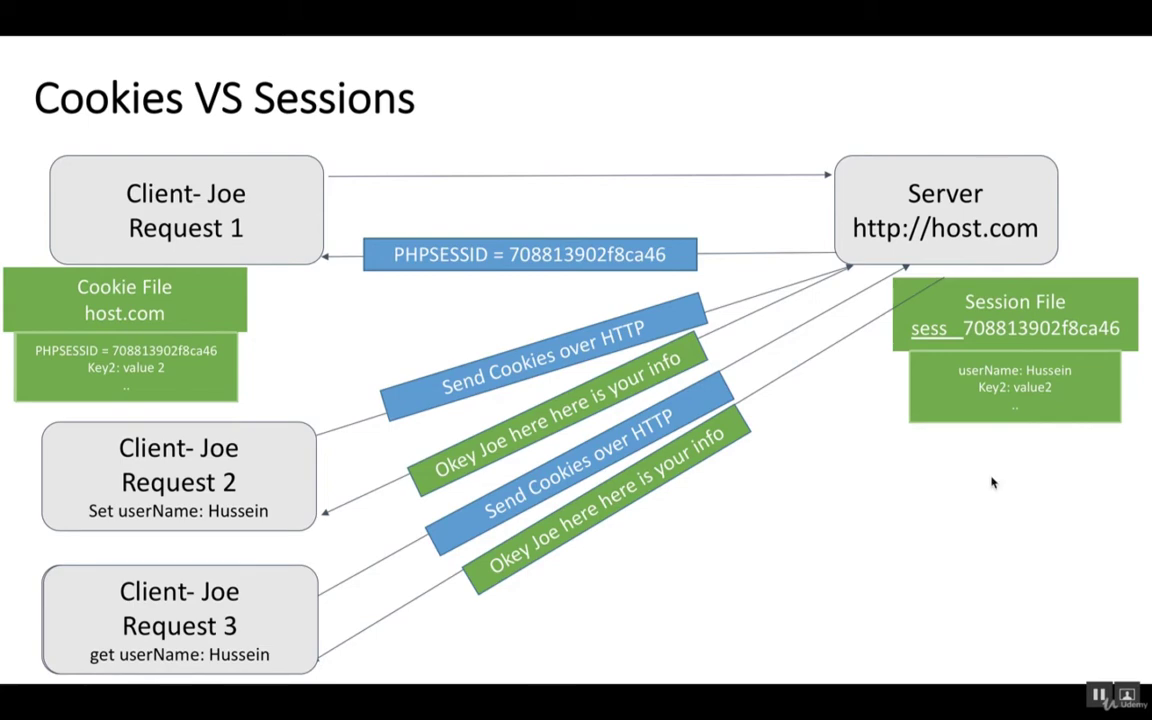
key(Escape)
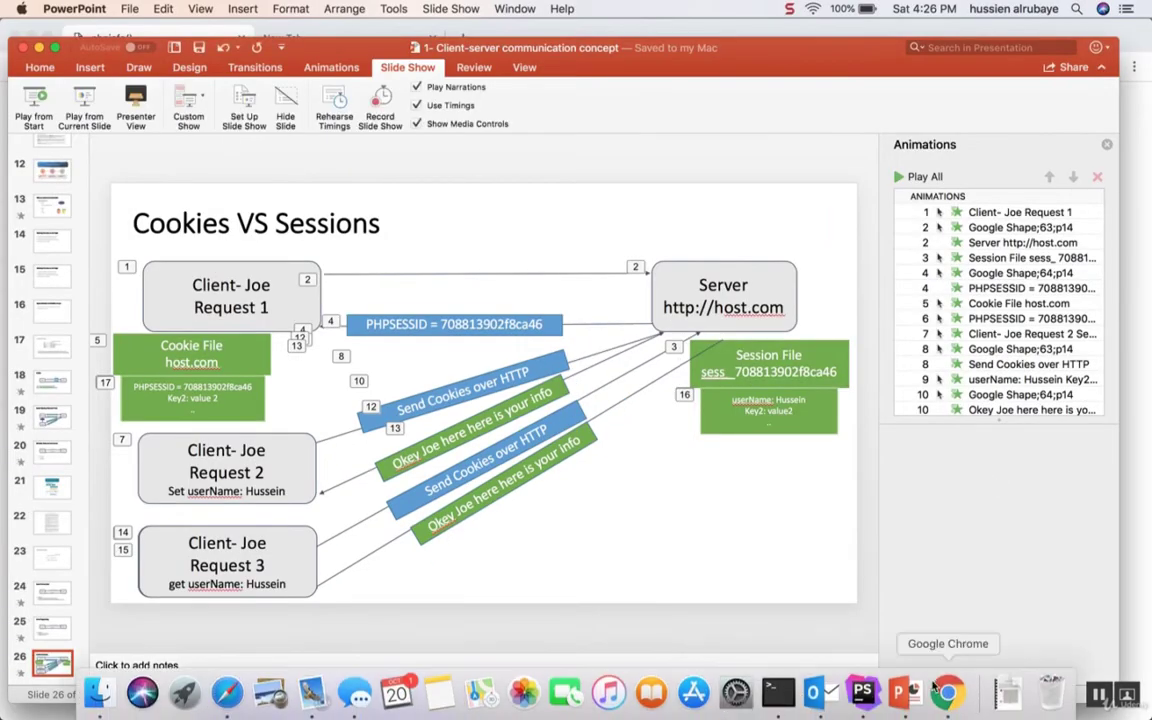
click(940, 690)
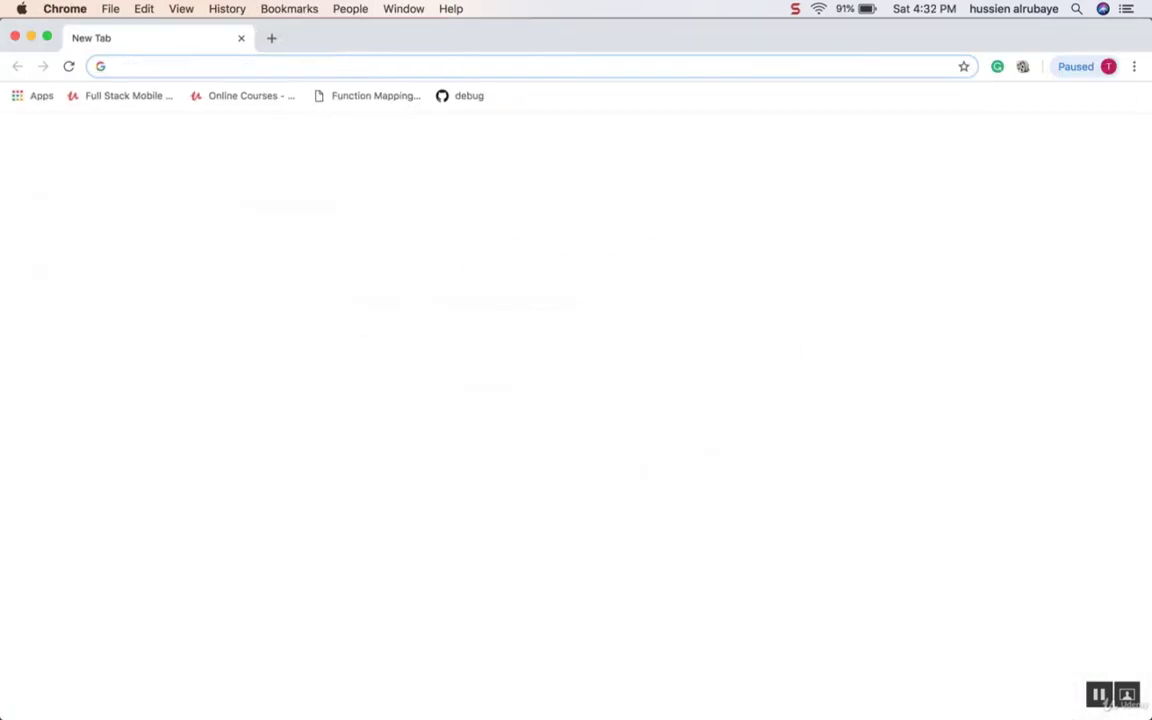
text(http://ha.alruabye.net/index.php)
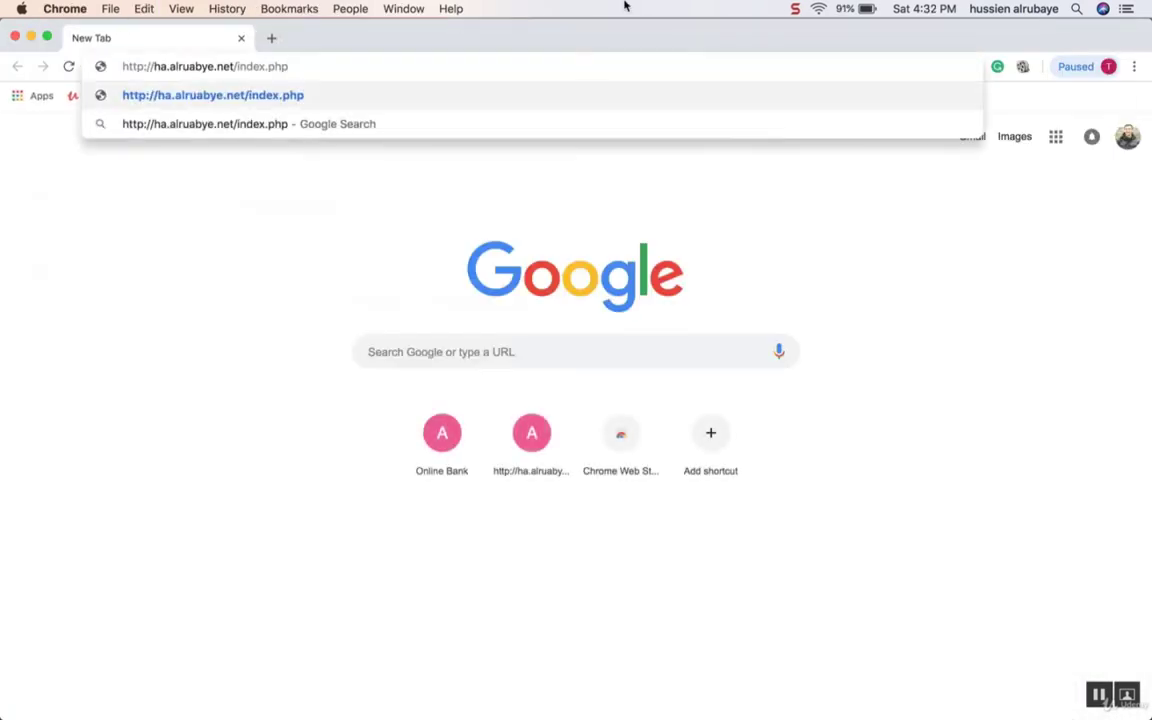
key(Return)
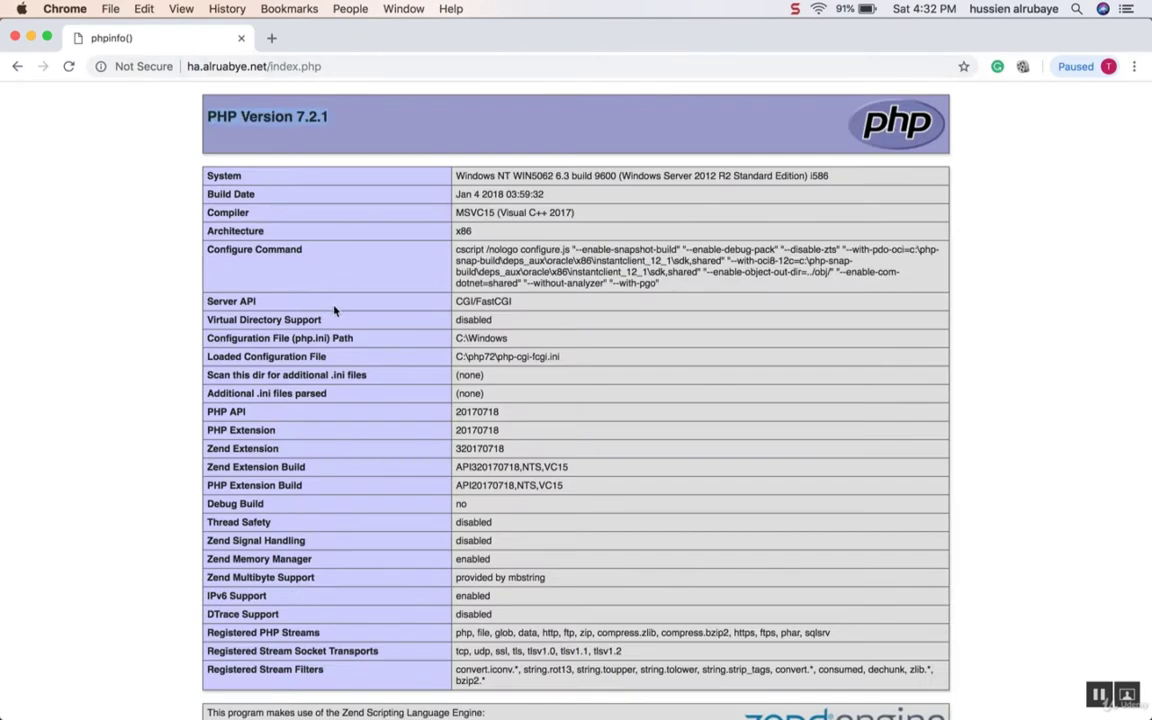
Search the phpinfo page for "session" and highlight the local value of session.save_path.
scroll(334, 310, down, 15)
key(super+f)
text(session)
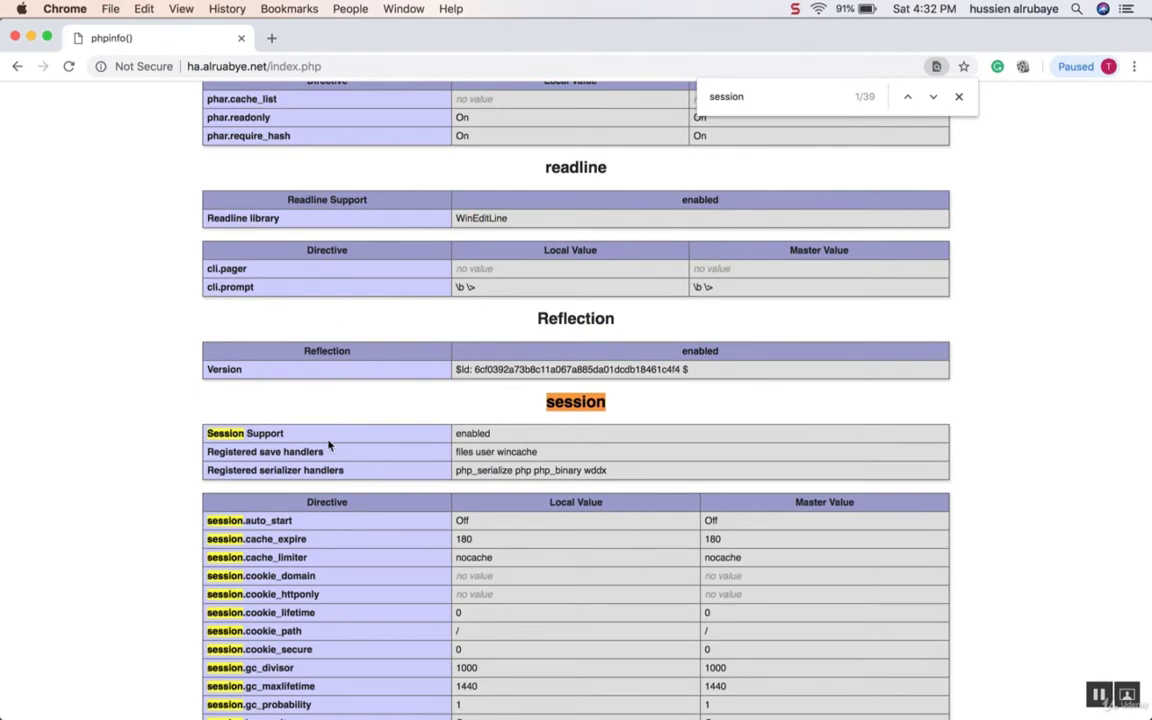
scroll(329, 445, down, 5)
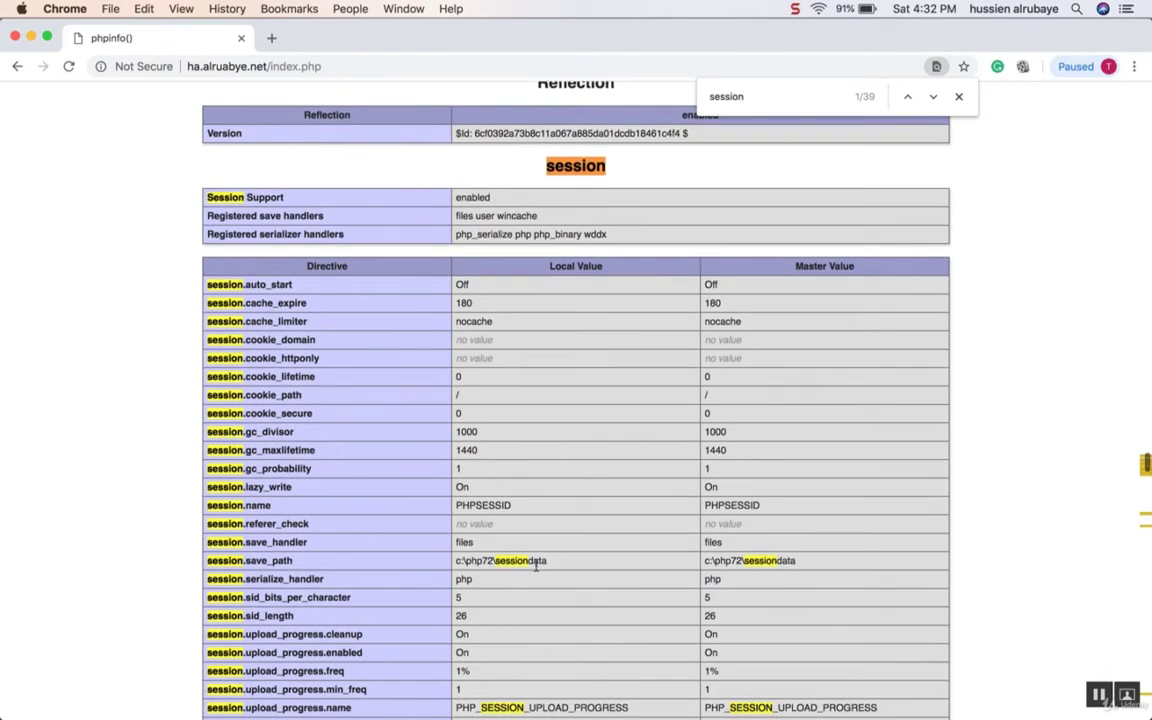
drag(566, 561, 452, 566)
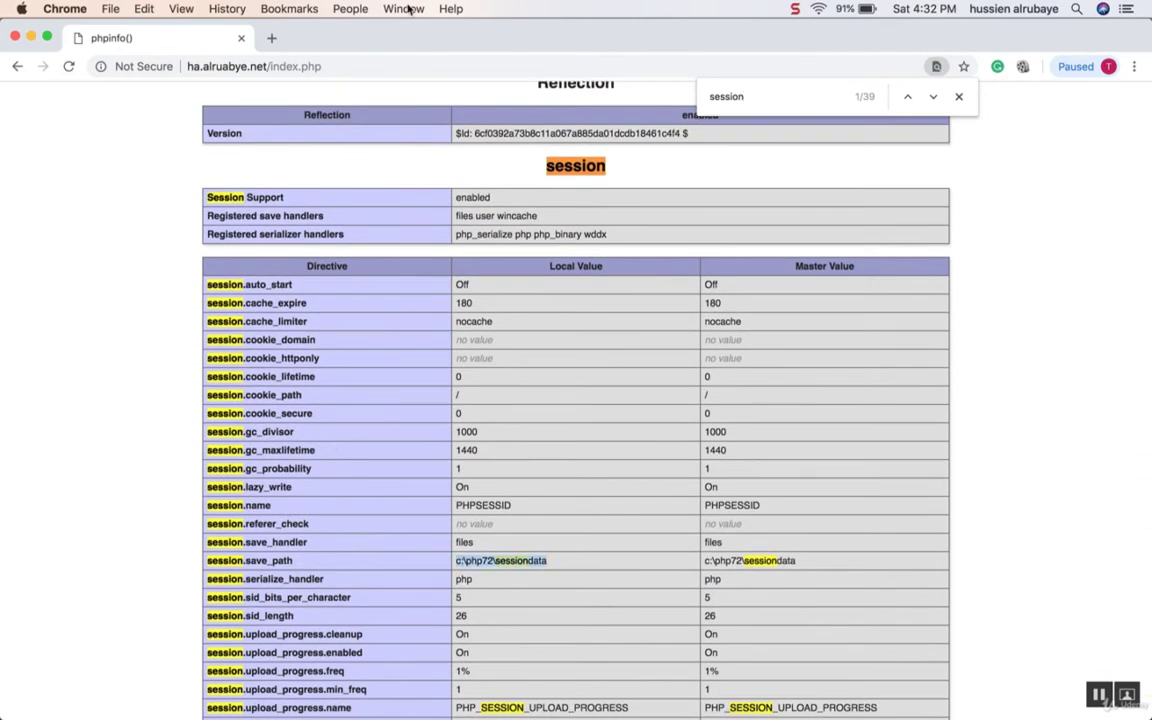
Open ha.alruabye.net/loginSession.php in a new browser tab with the developer tools showing.
click(271, 38)
text(h)
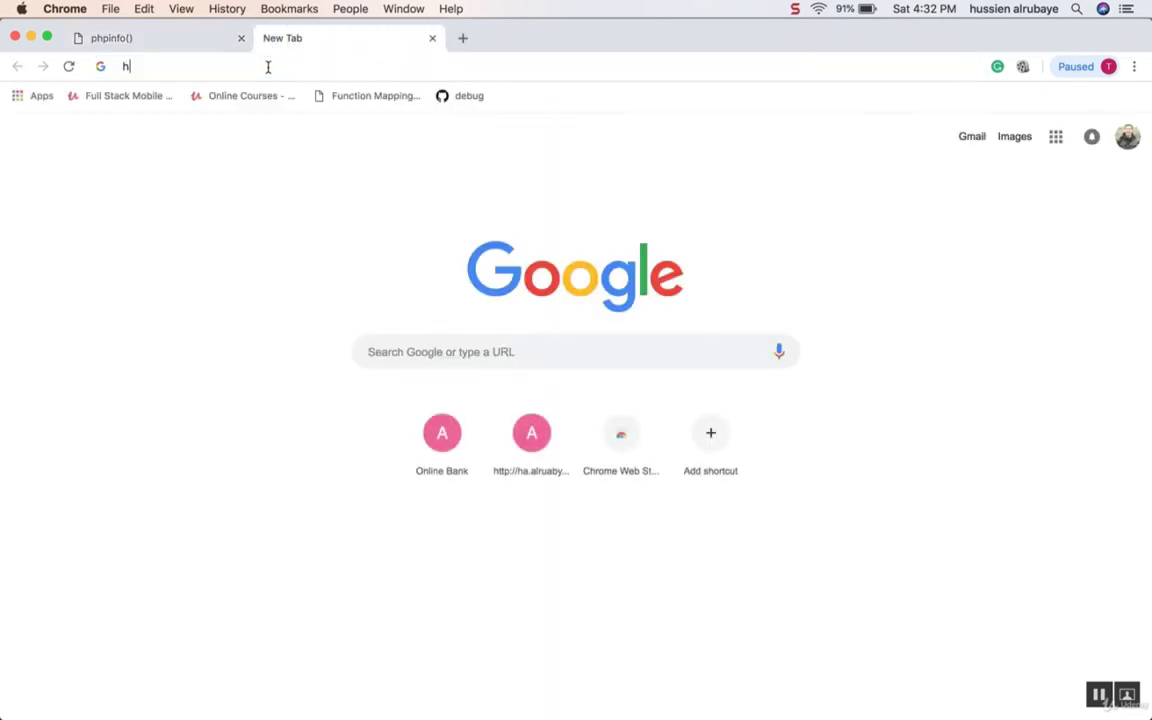
text(a)
key(Right)
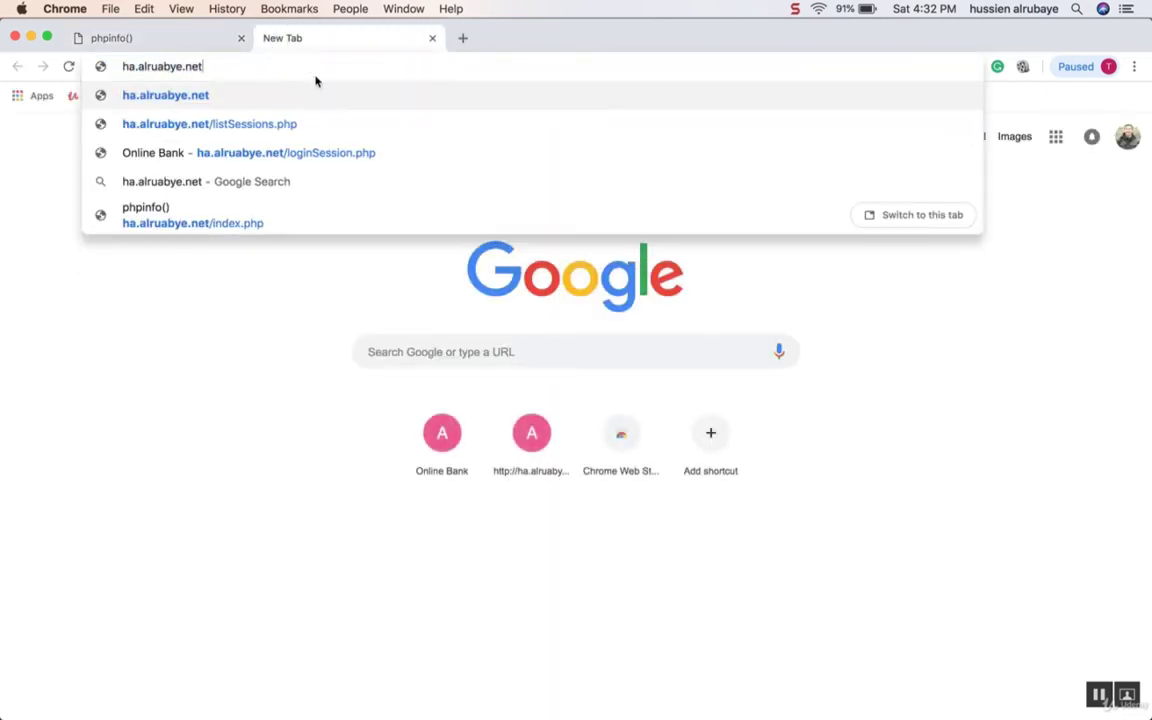
right_click(261, 284)
click(318, 430)
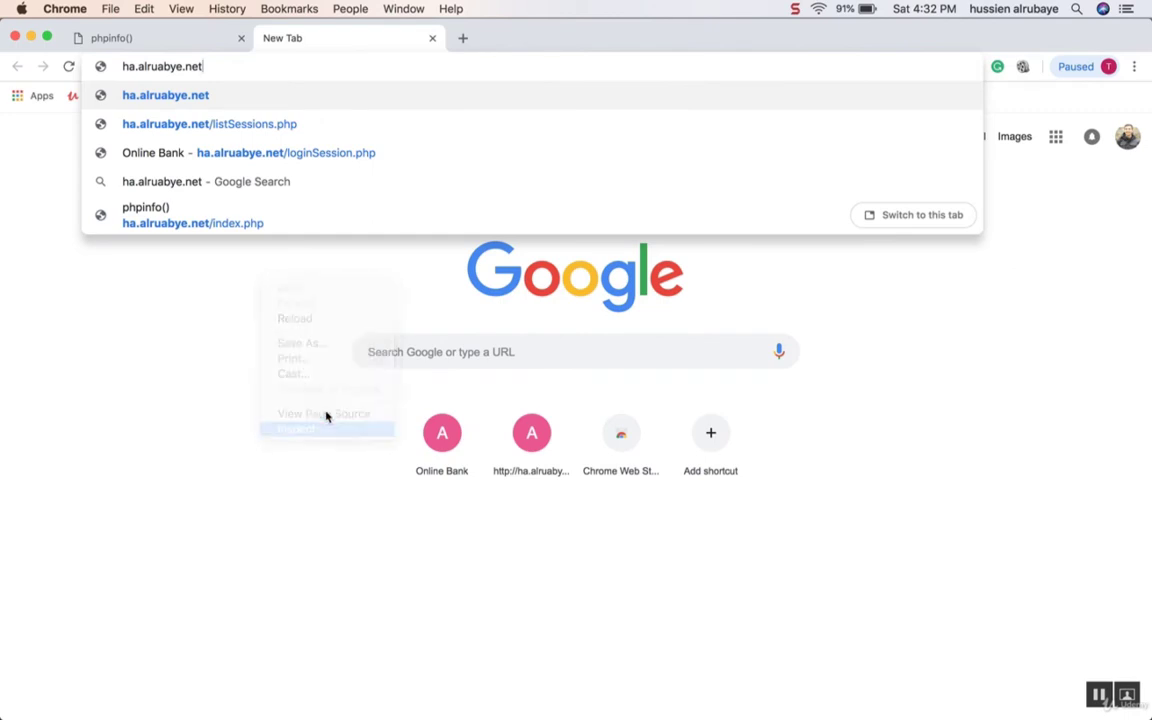
click(234, 66)
click(224, 66)
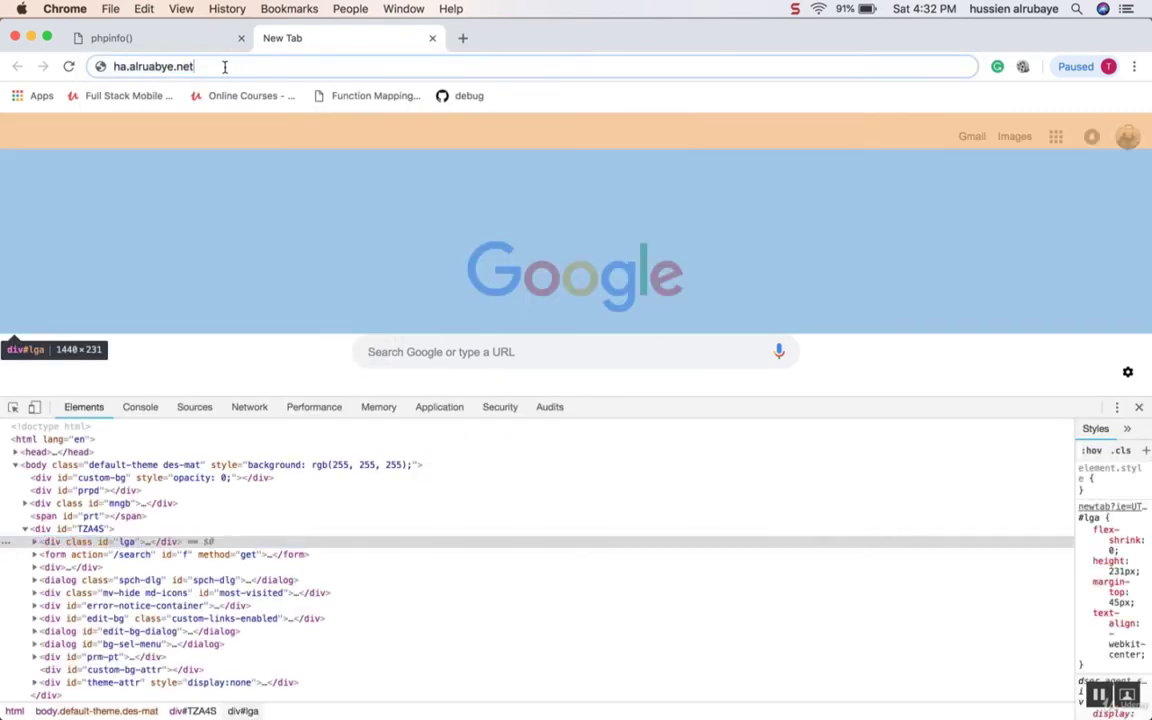
text(/)
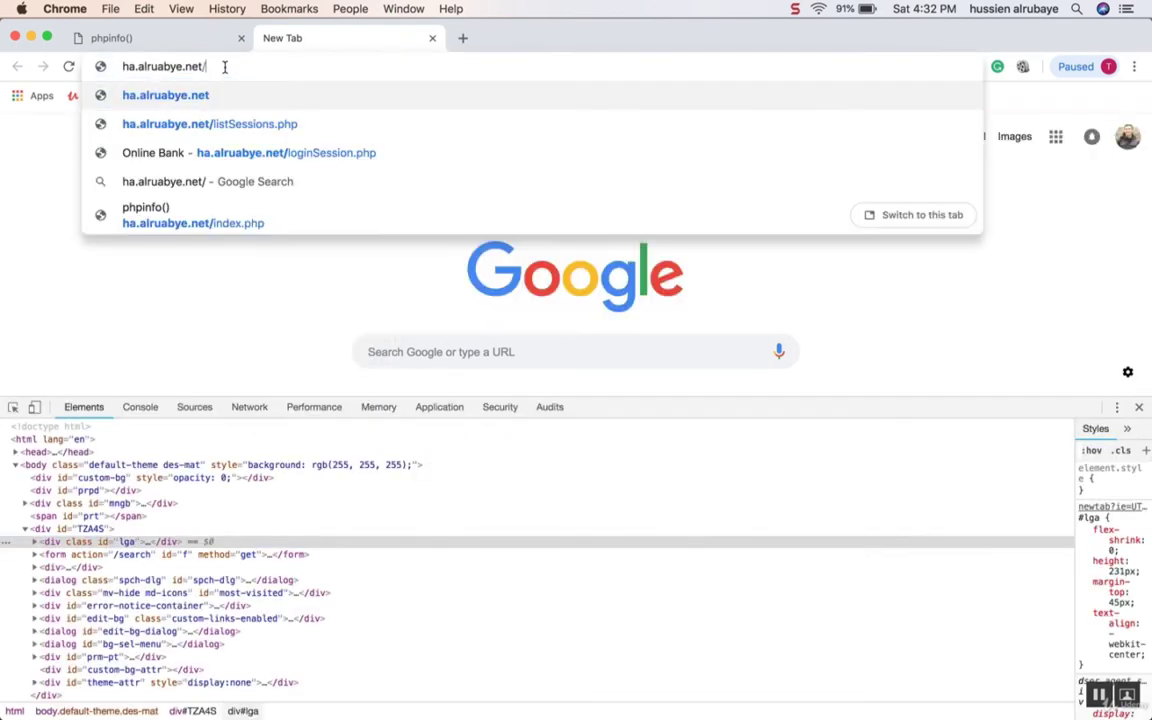
click(296, 158)
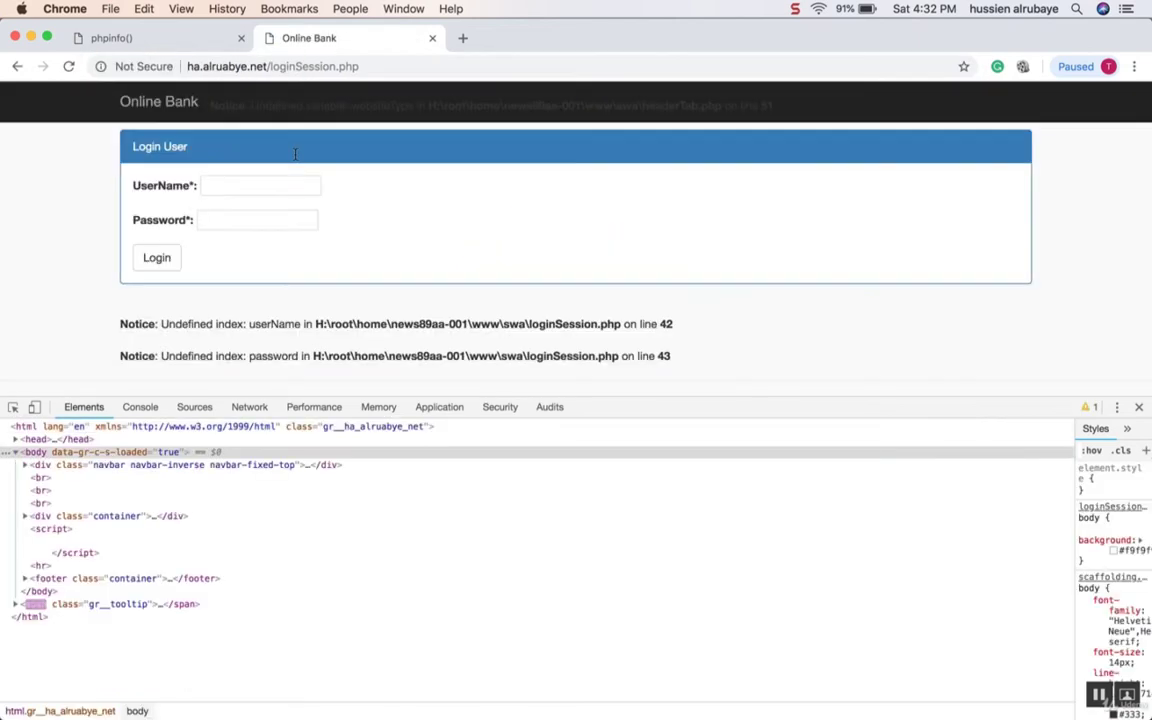
Examine the loginSession.php network request's headers, highlighting the Cookie request header and its PHPSESSID key.
click(262, 411)
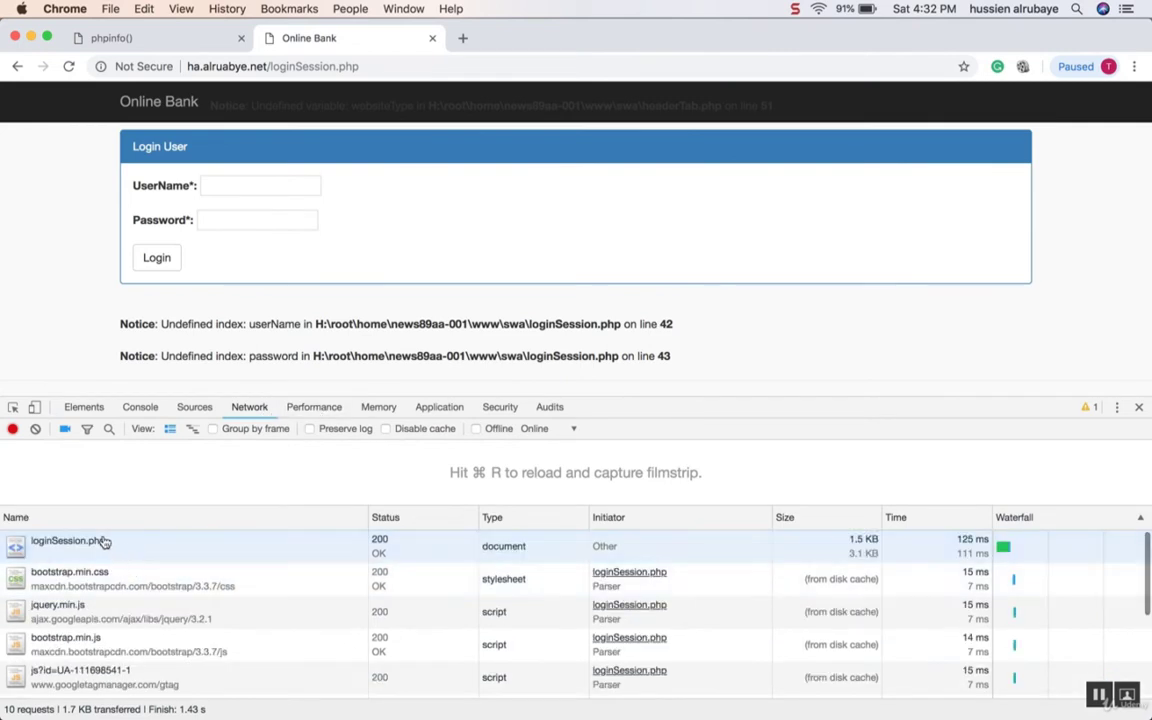
click(103, 543)
scroll(540, 607, down, 8)
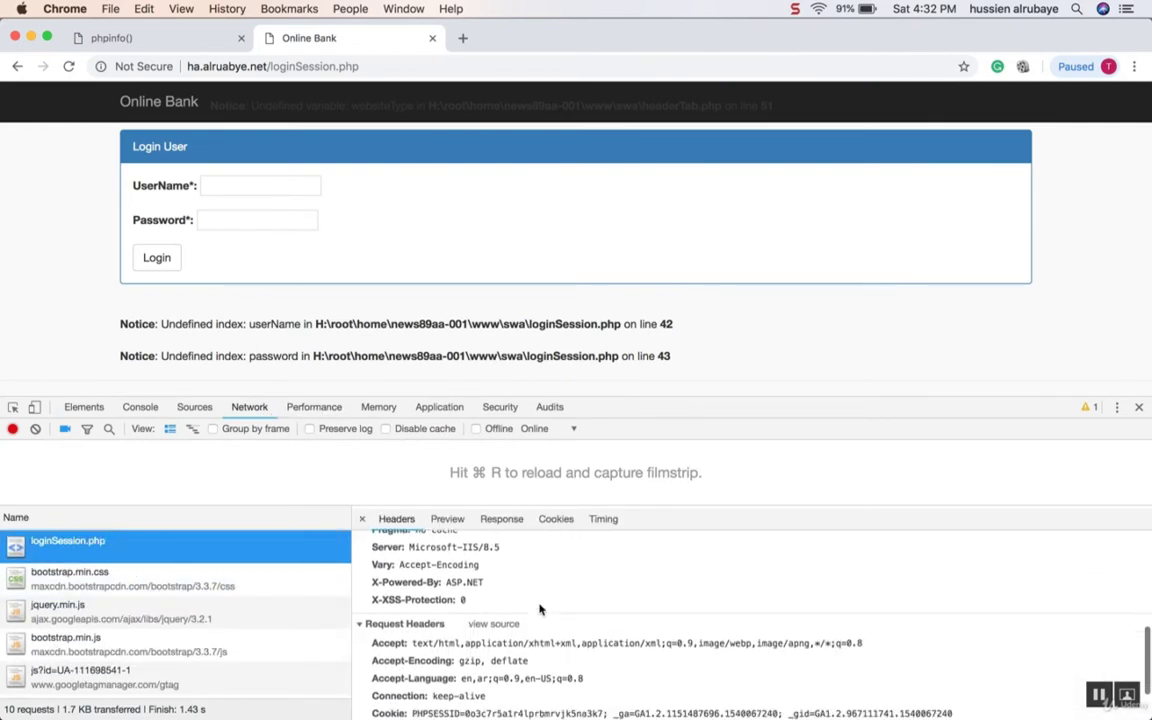
click(388, 650)
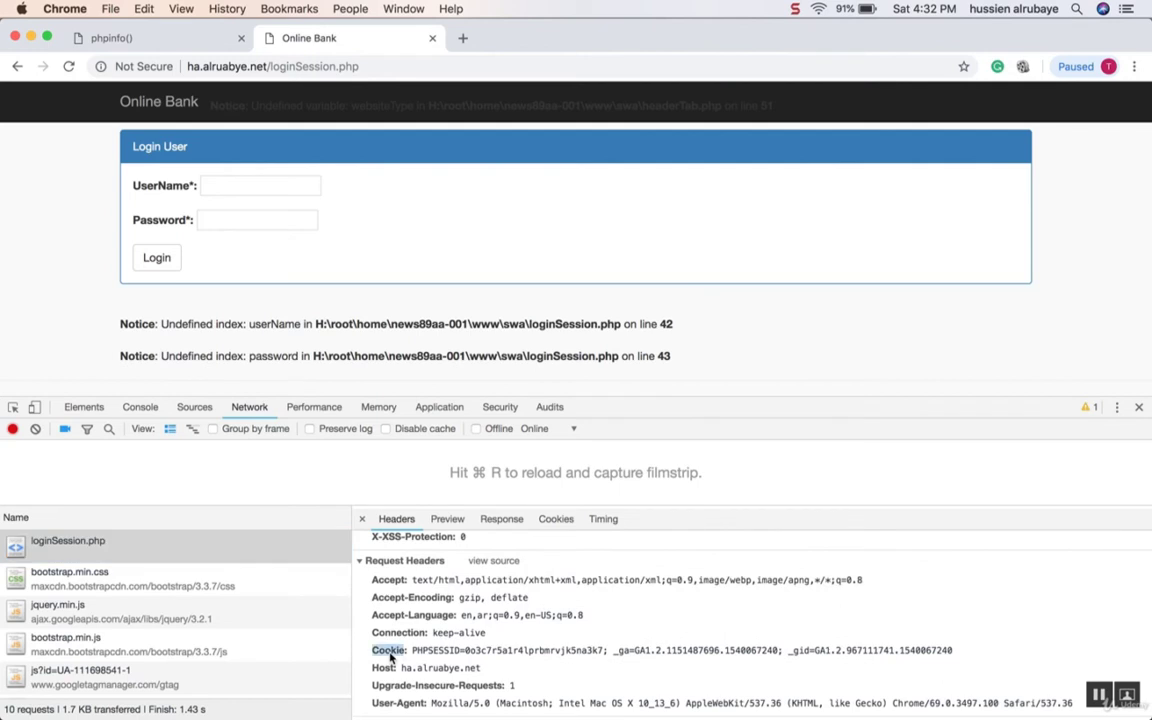
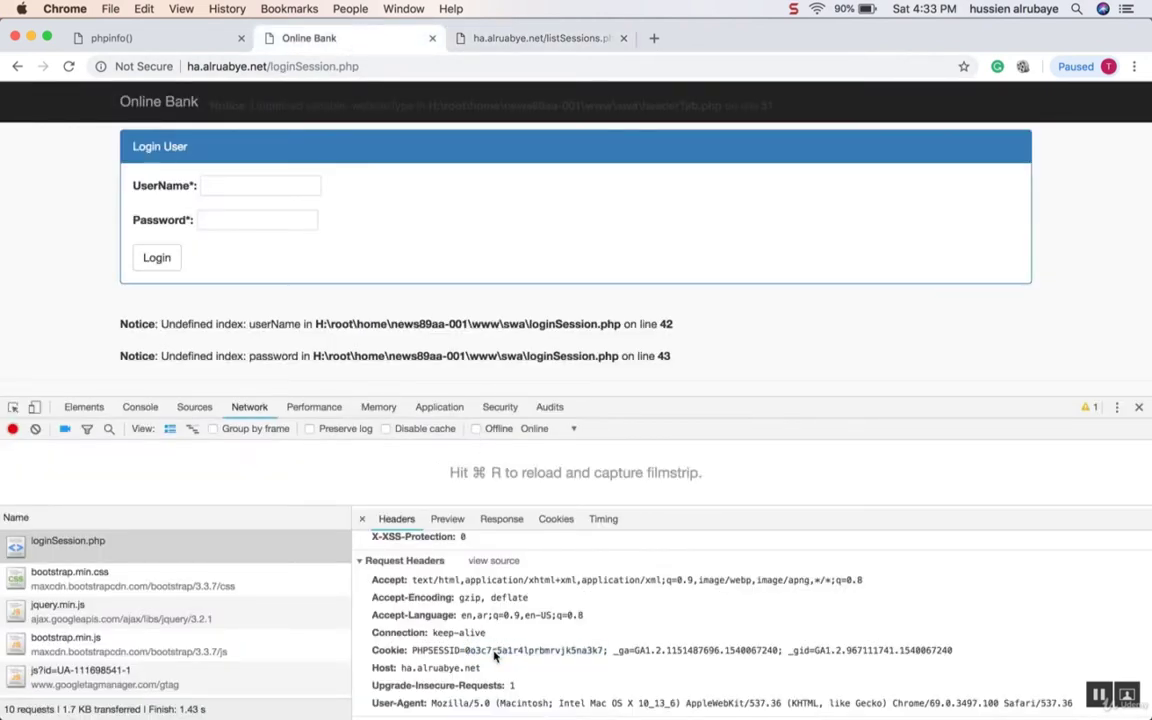
double_click(433, 651)
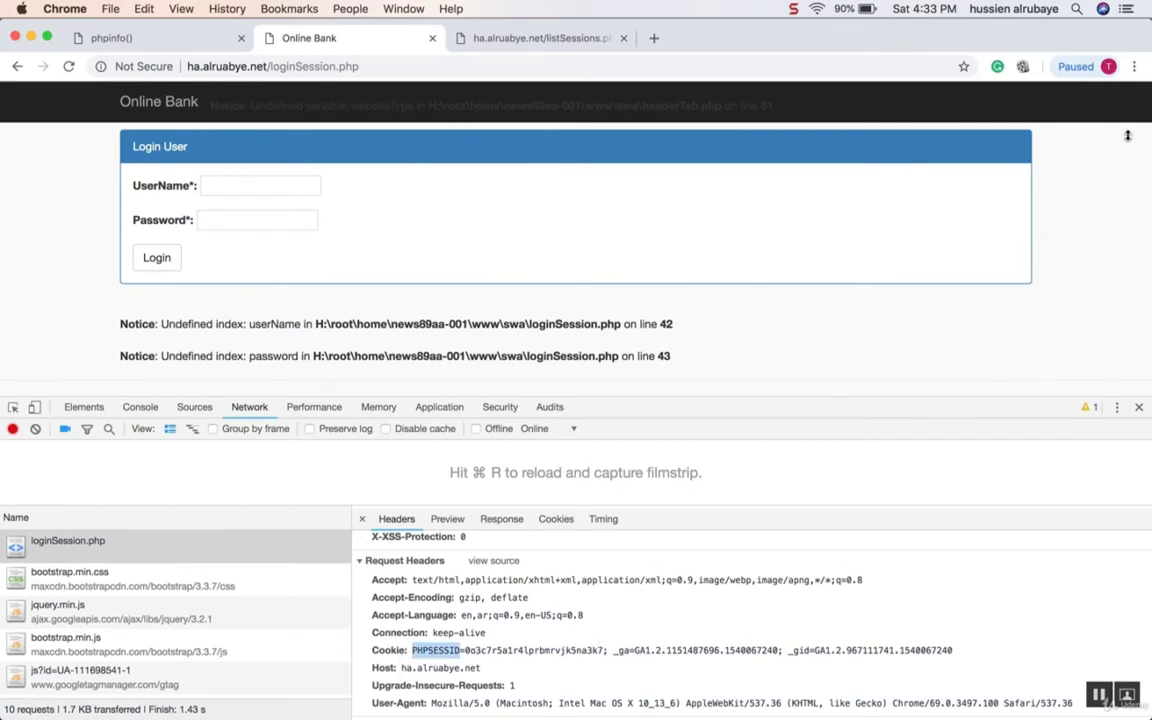
Search the browser settings for "cookie" and open the list of all cookies and site data.
click(1136, 68)
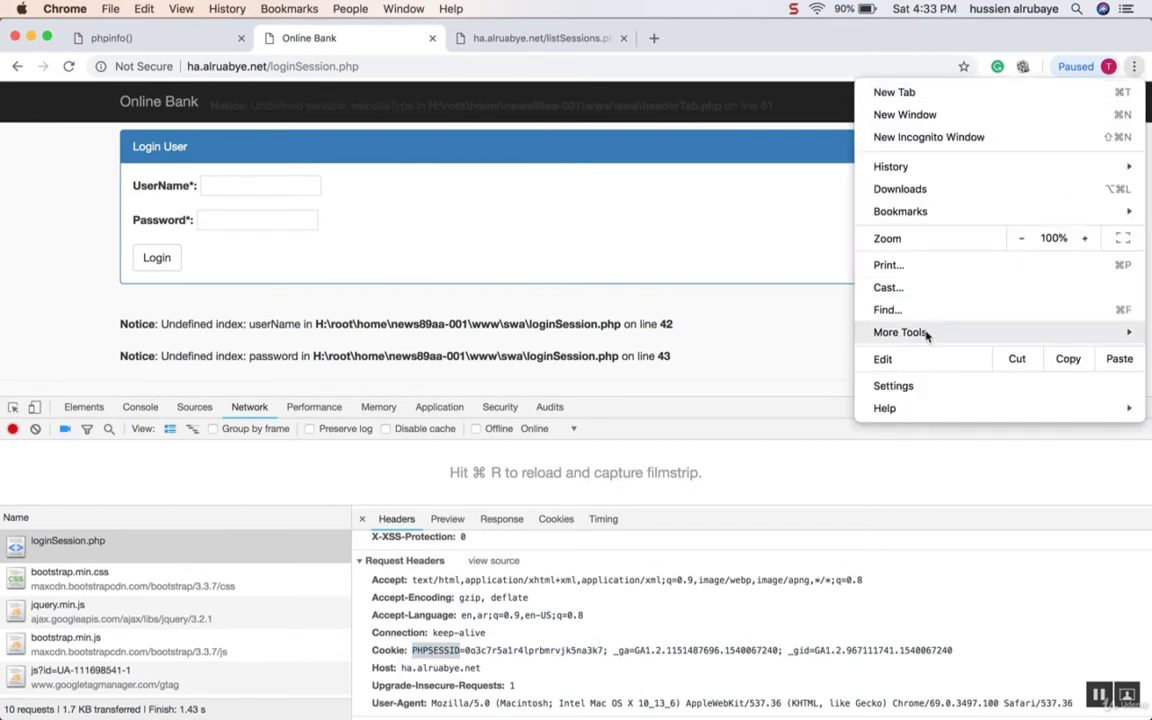
click(892, 387)
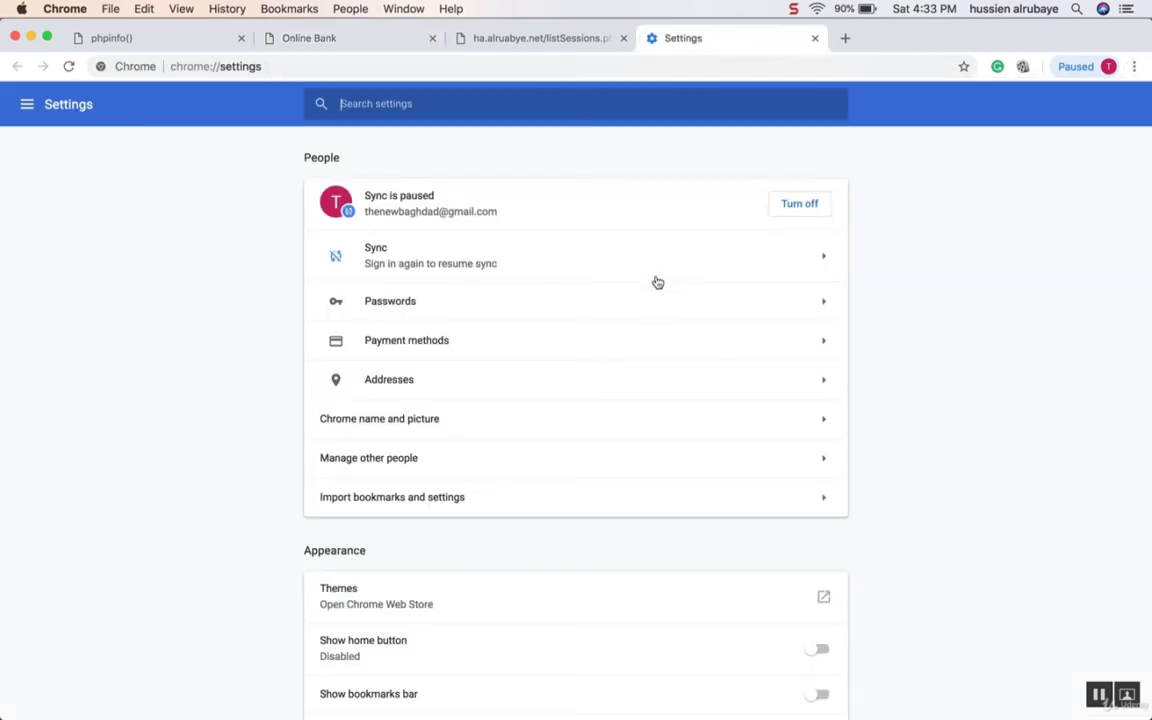
text(cookie)
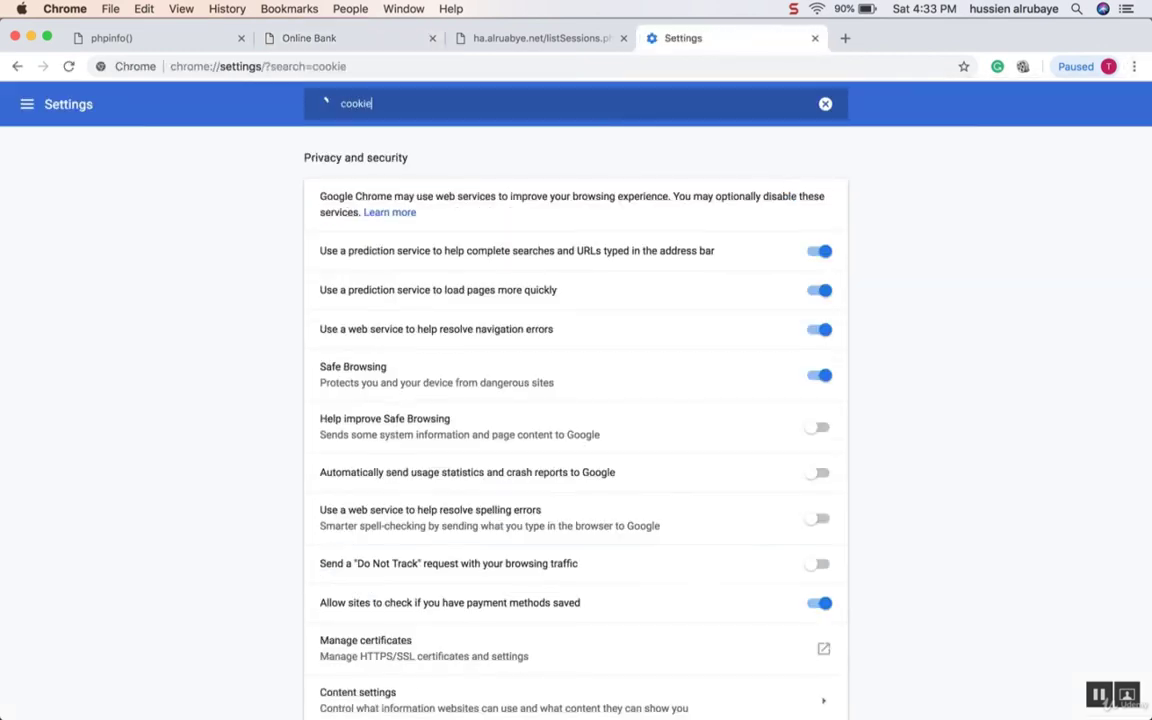
scroll(684, 530, down, 2)
click(390, 600)
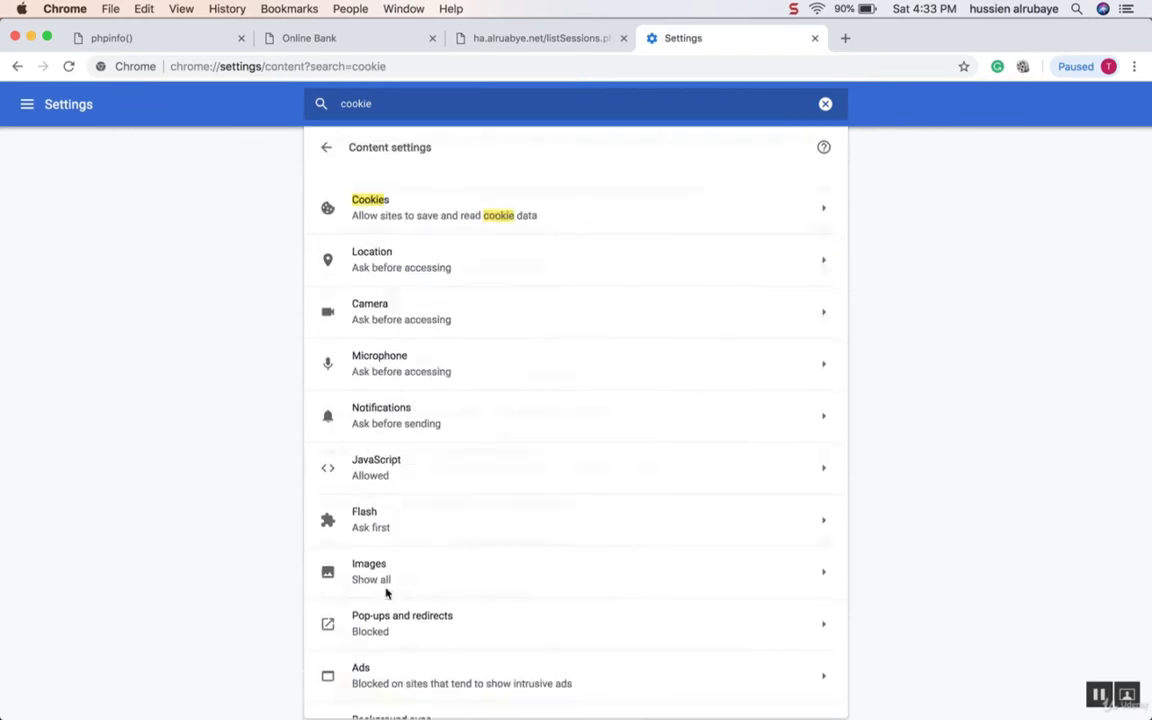
click(386, 212)
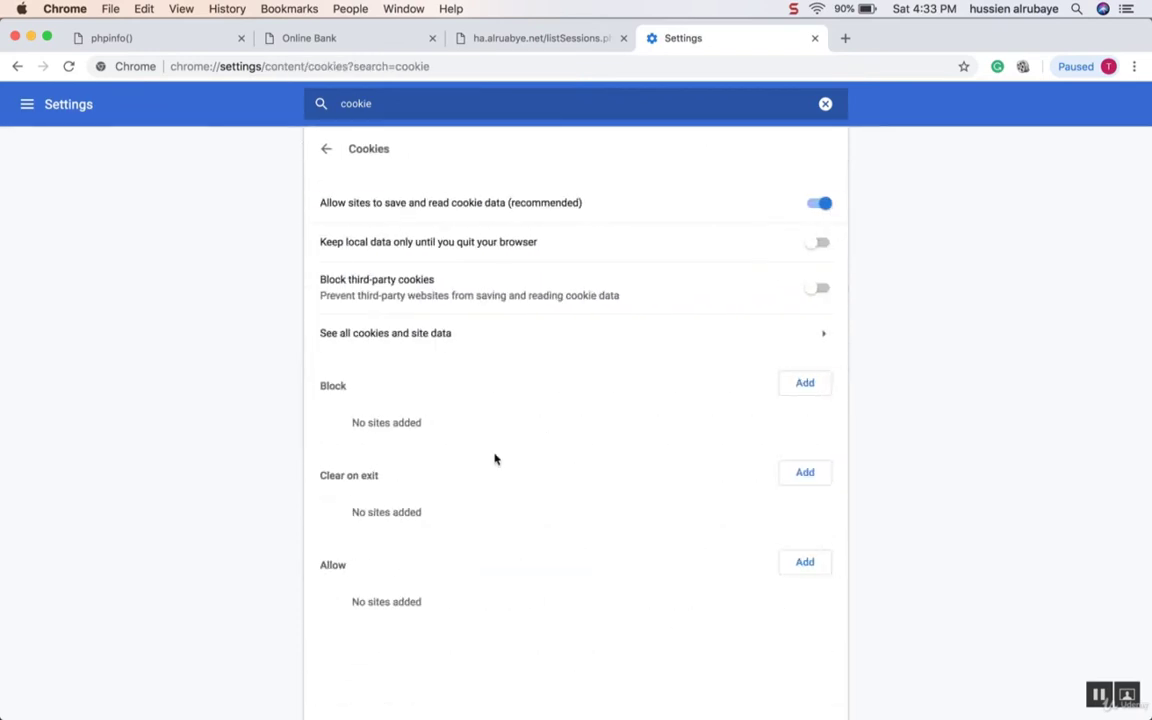
click(384, 333)
Filter the stored cookies by "ha.", expand the PHPSESSID cookie of ha.alruabye.net and highlight its name and content.
click(726, 149)
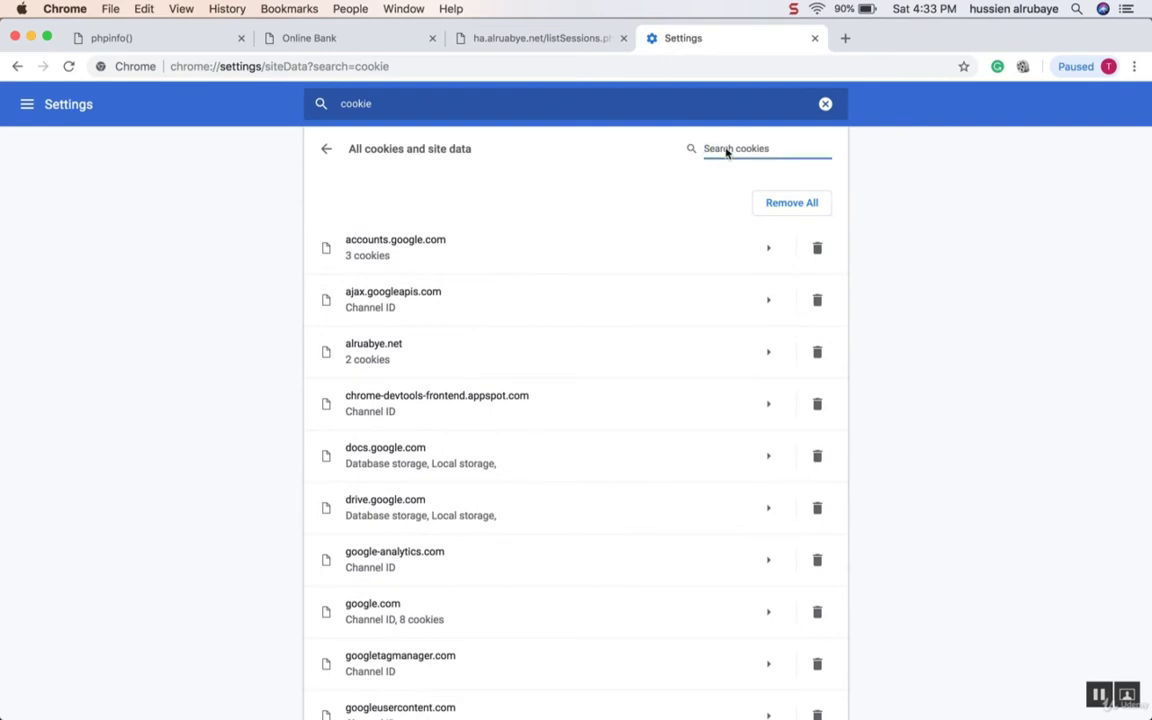
text(ha.)
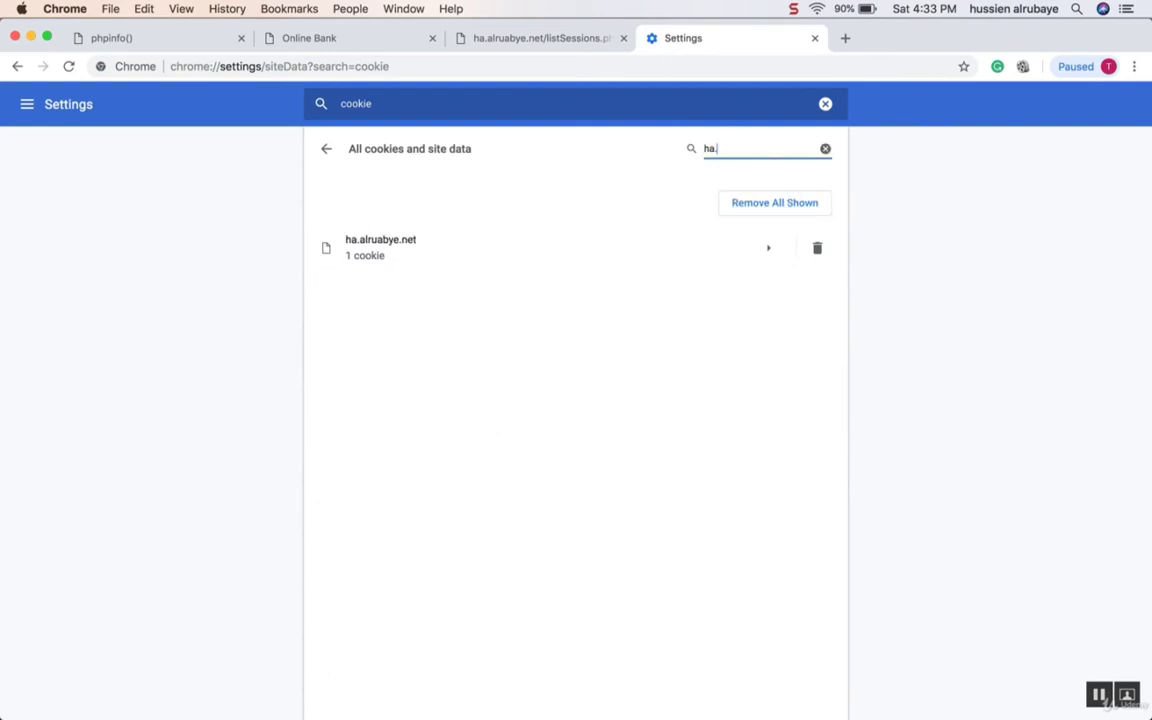
click(402, 243)
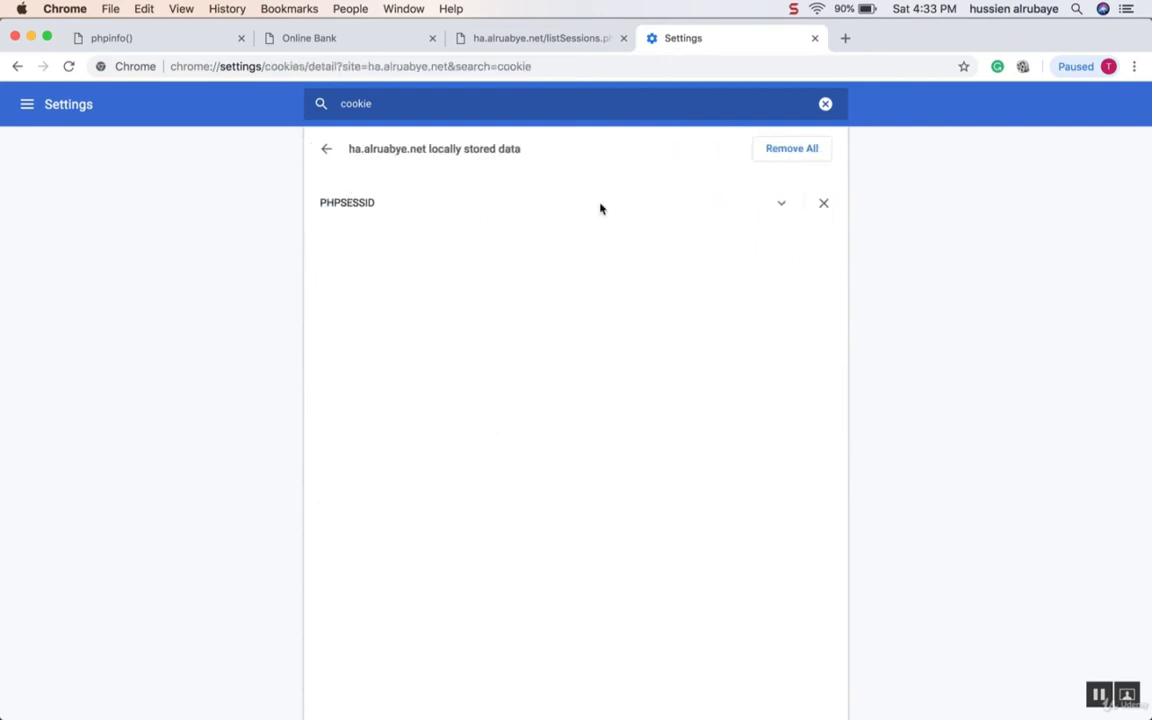
click(781, 202)
double_click(375, 256)
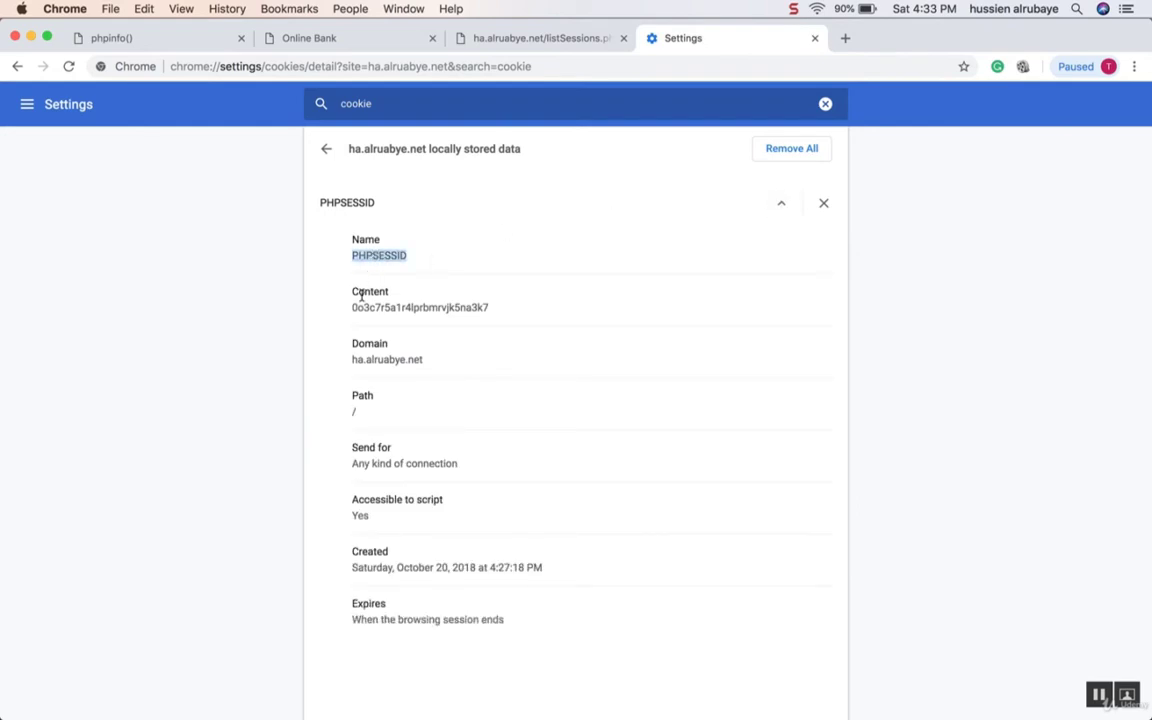
drag(352, 307, 490, 307)
Switch to PowerPoint, highlight the slide's session file, PHPSESSID, cookie file and Request 2 userName labels, and return to Chrome.
mouse_move(1004, 713)
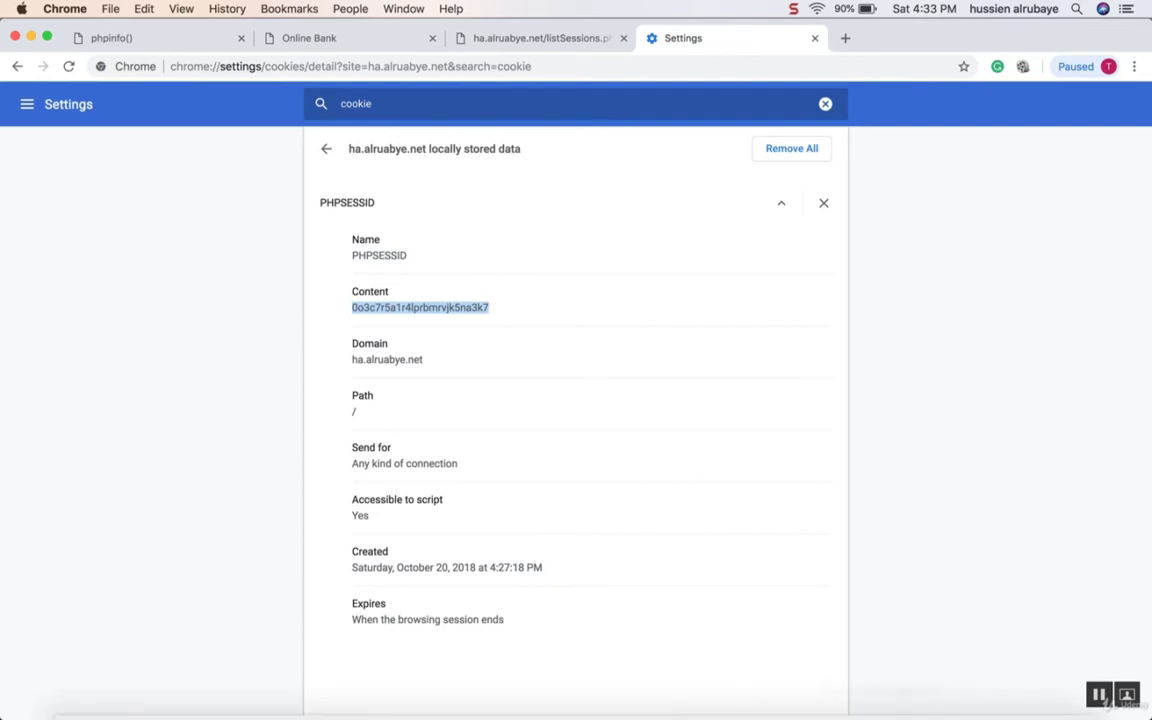
click(878, 692)
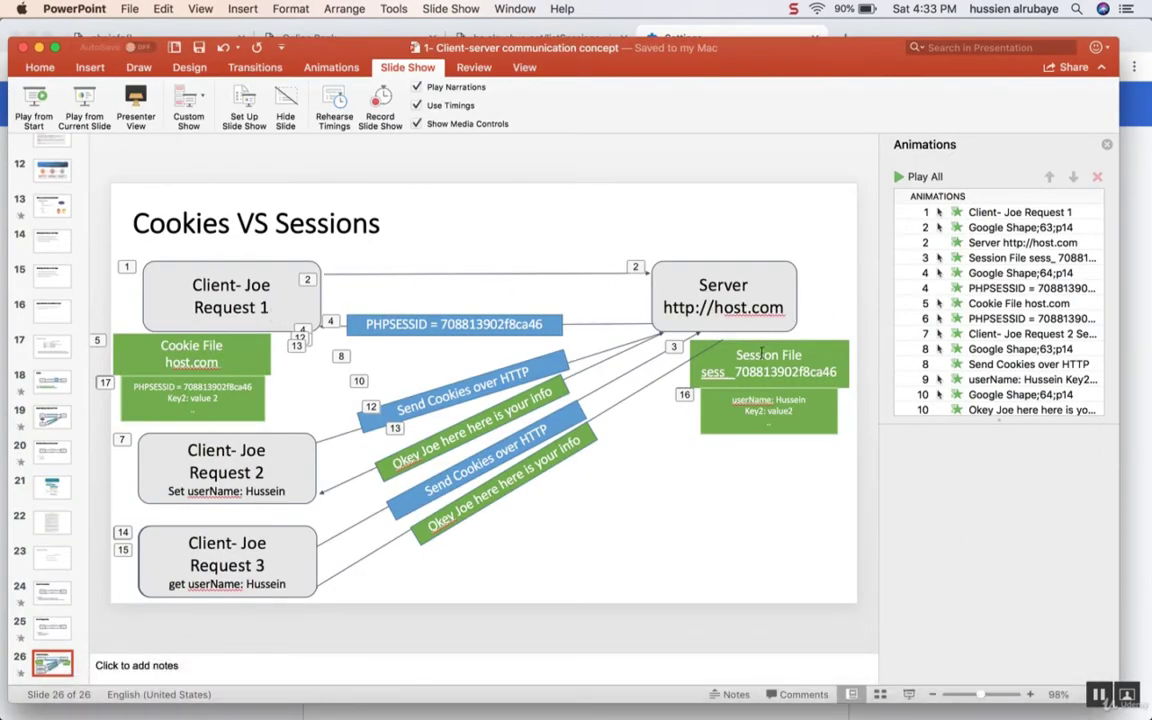
double_click(703, 372)
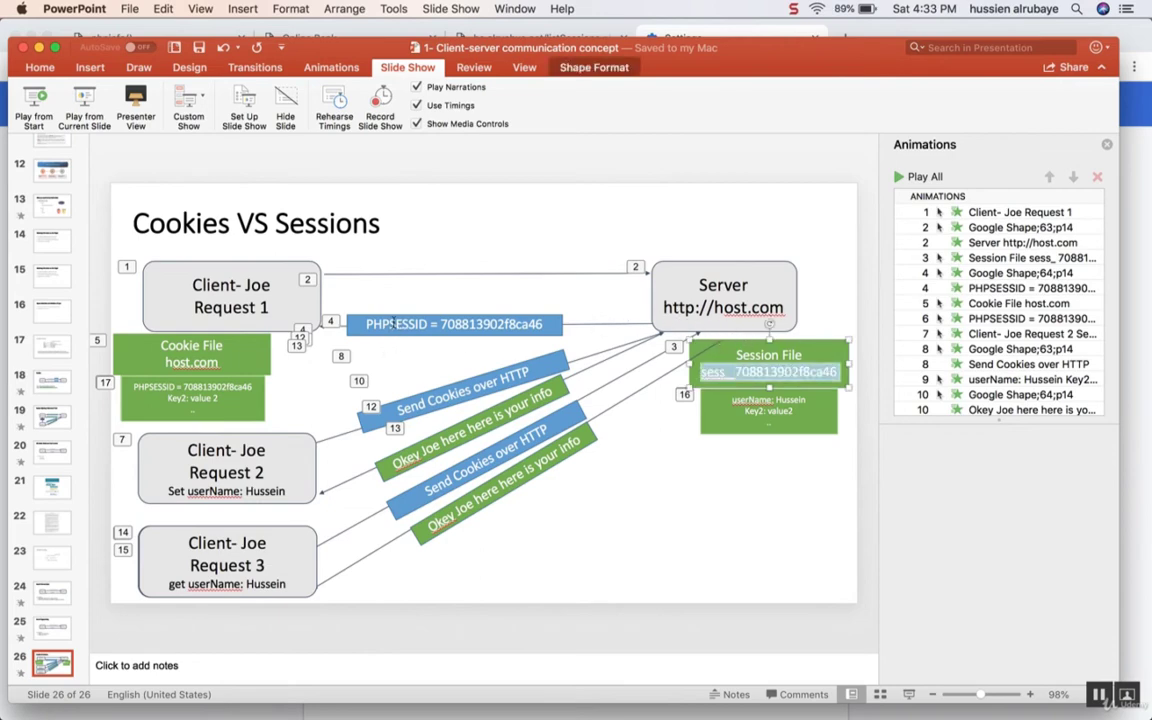
click(389, 323)
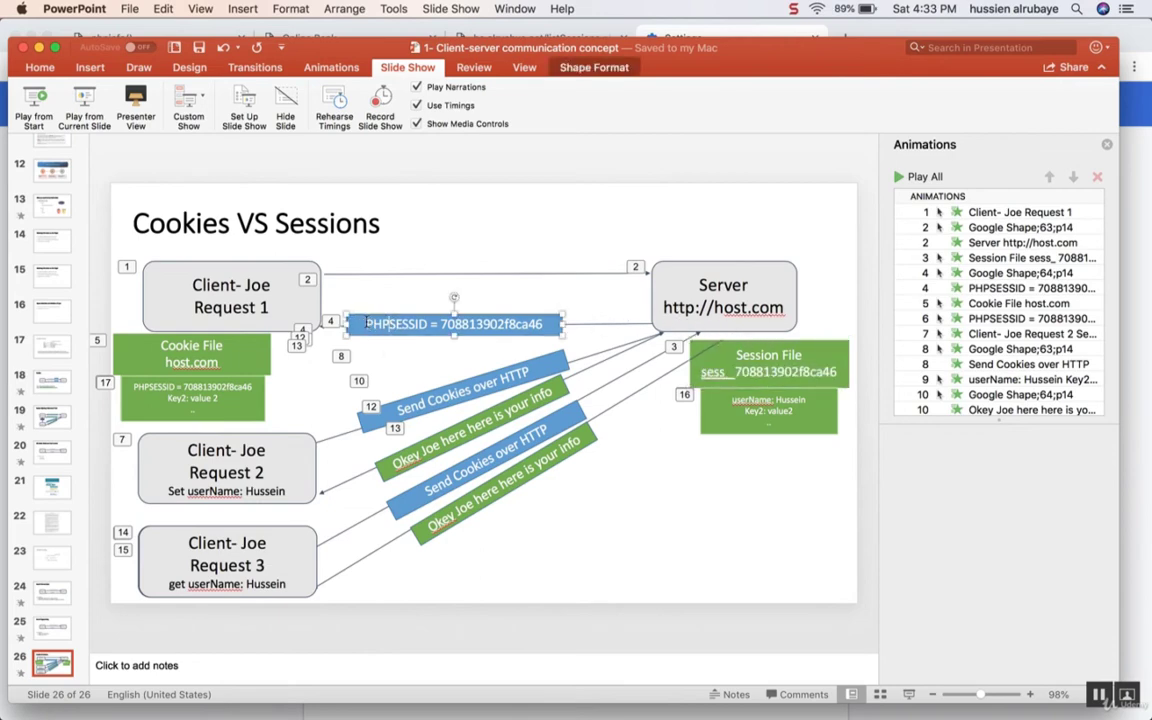
double_click(214, 346)
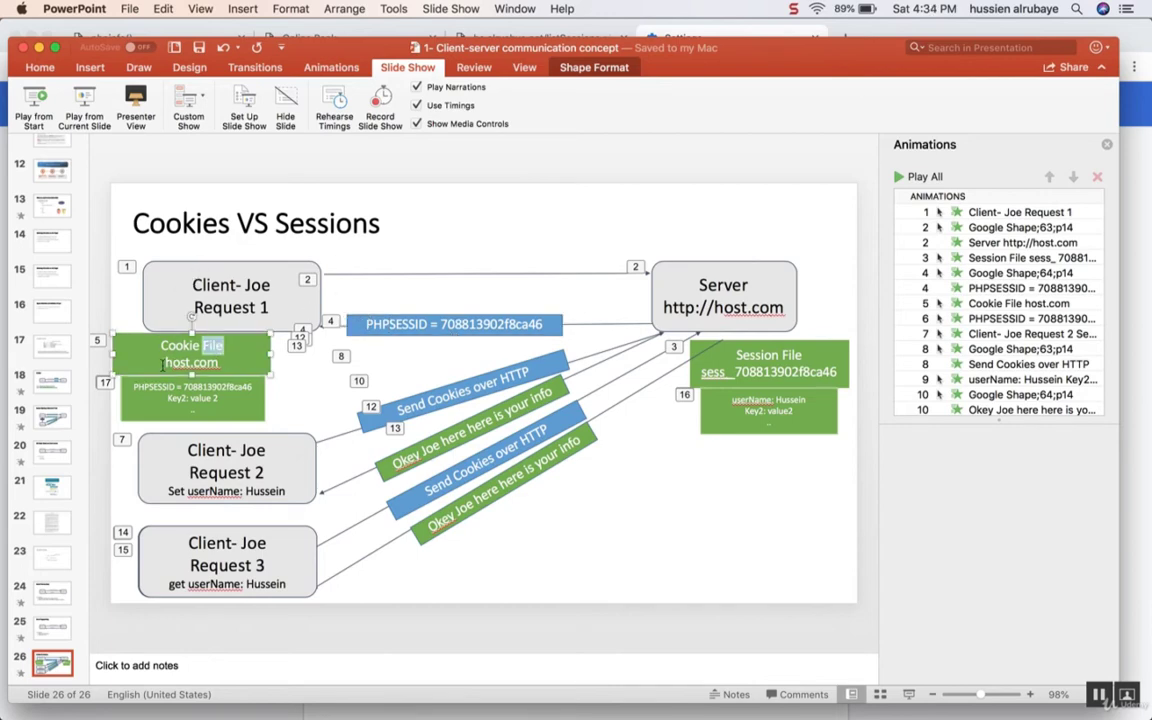
drag(162, 365, 214, 366)
click(131, 391)
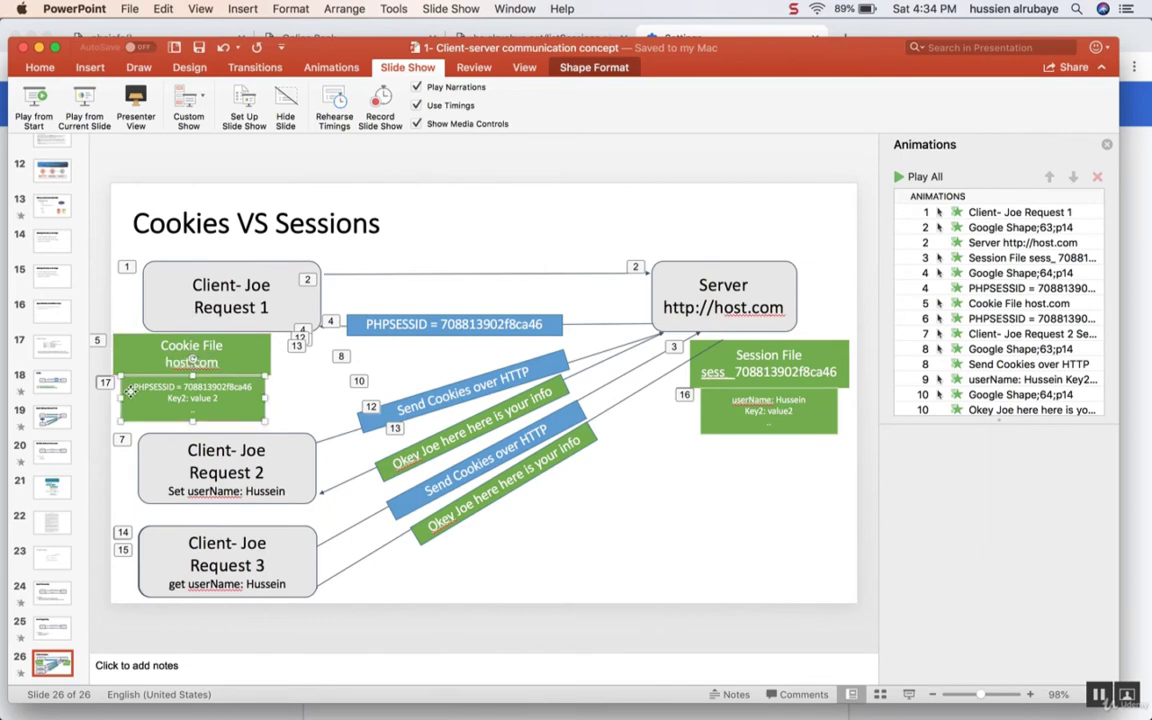
click(223, 452)
double_click(203, 491)
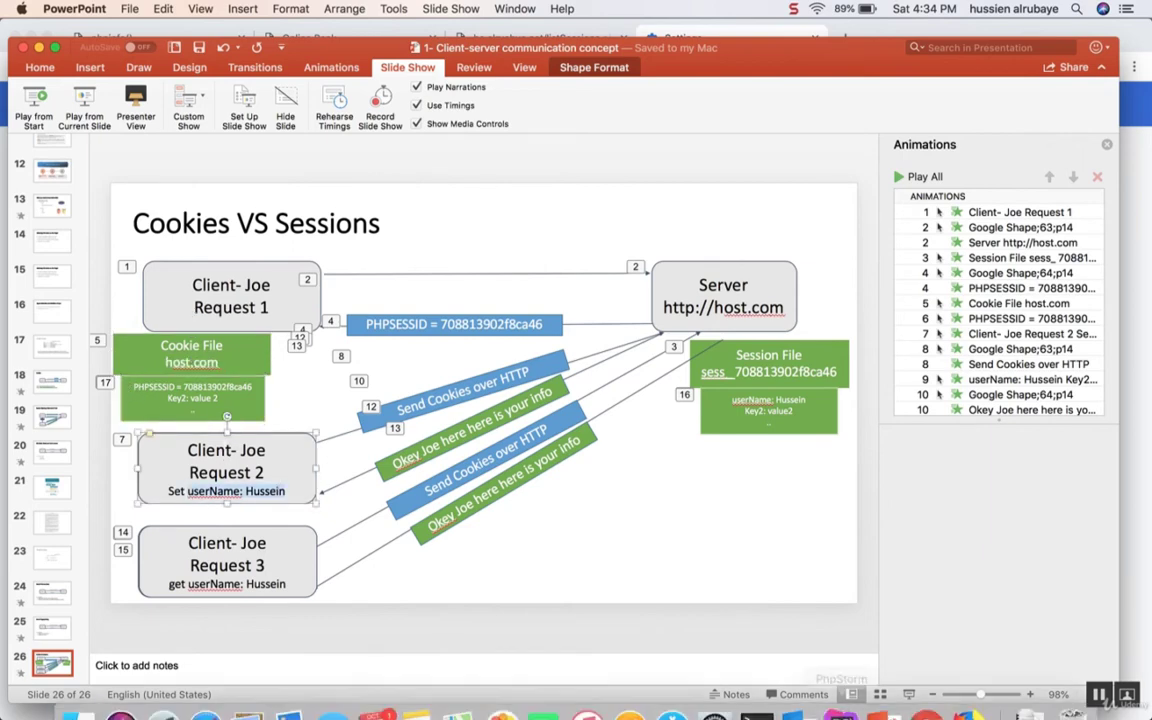
click(926, 692)
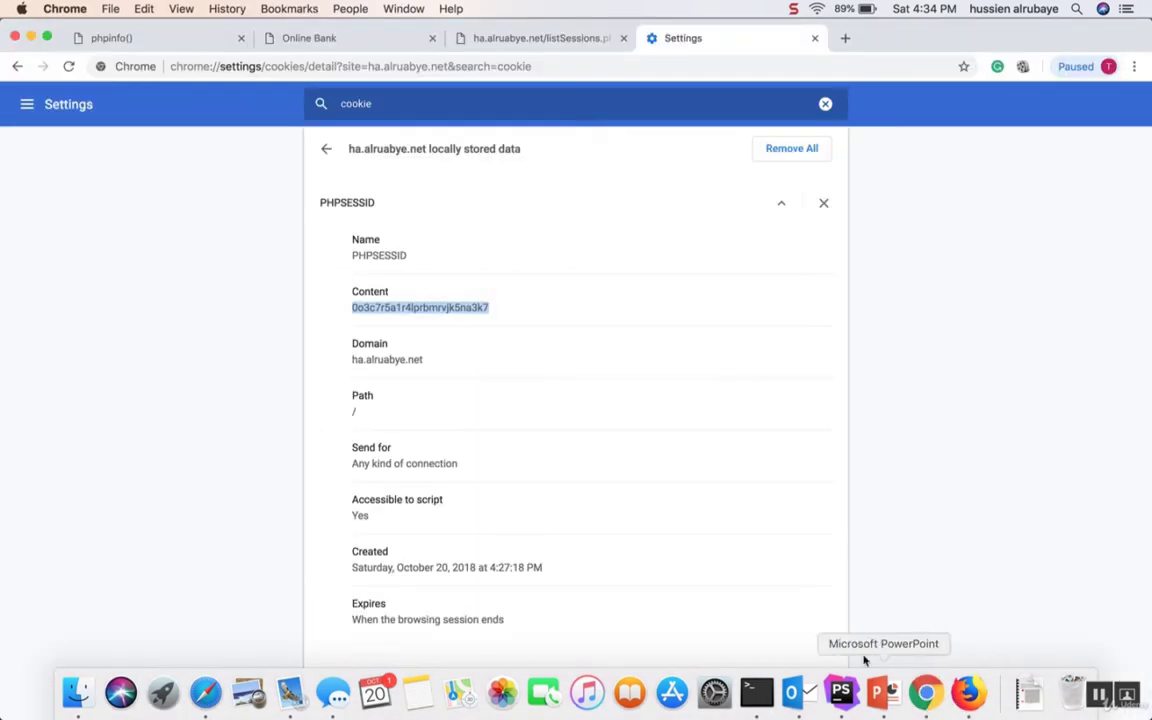
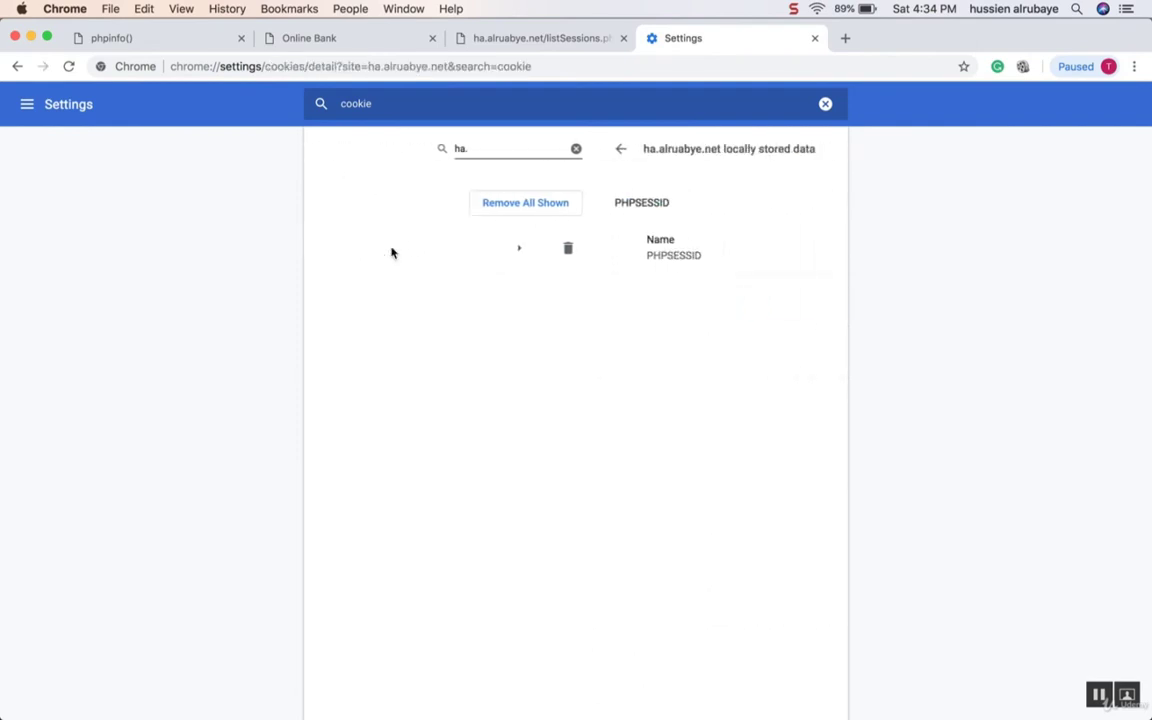
Expand the PHPSESSID cookie's details, and switch to PowerPoint to highlight the PHPSESSID value in the slide's Cookie File box.
click(781, 203)
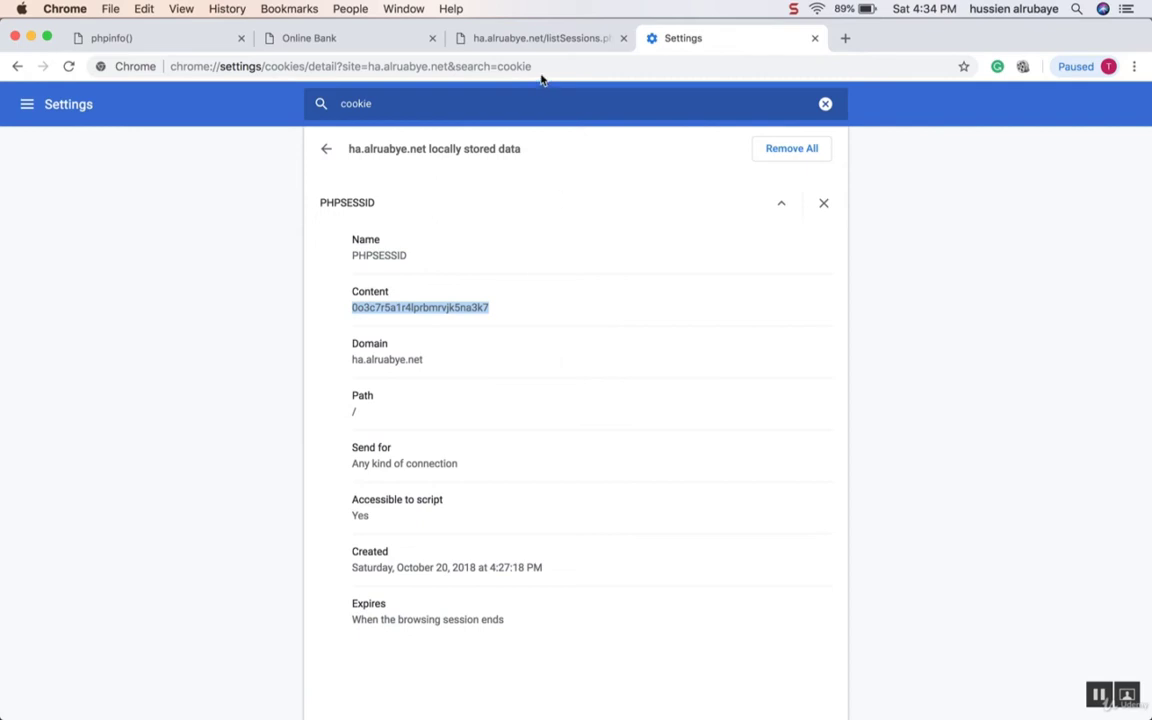
click(880, 692)
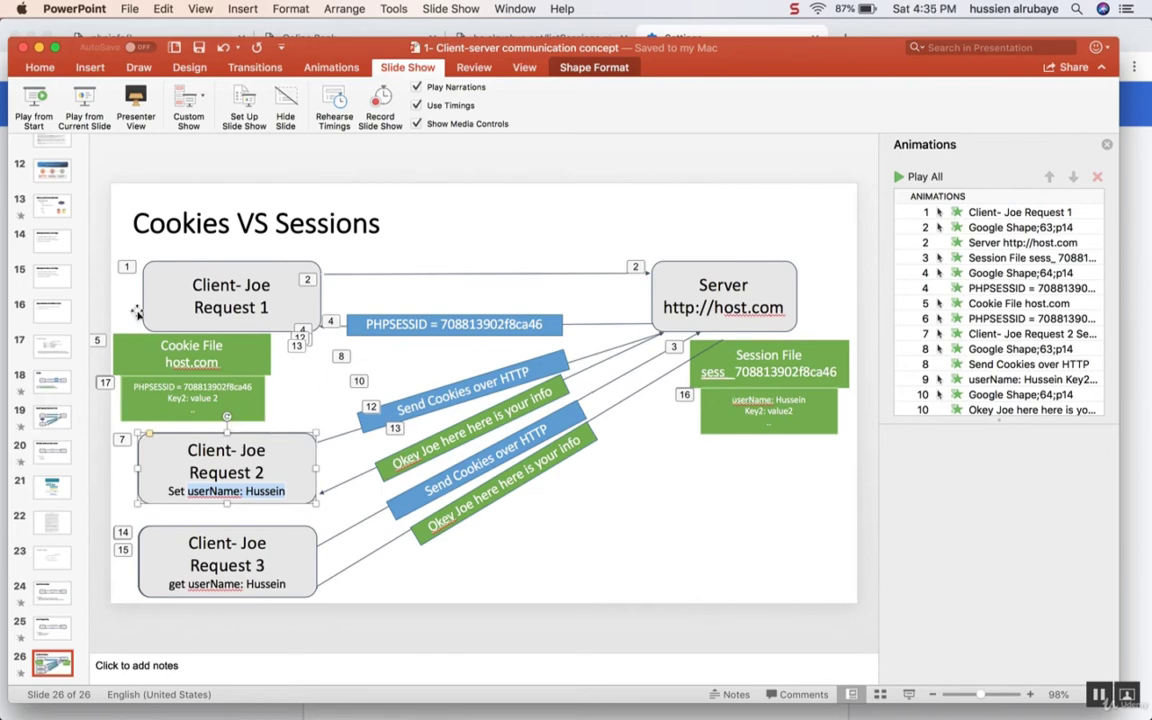
double_click(218, 388)
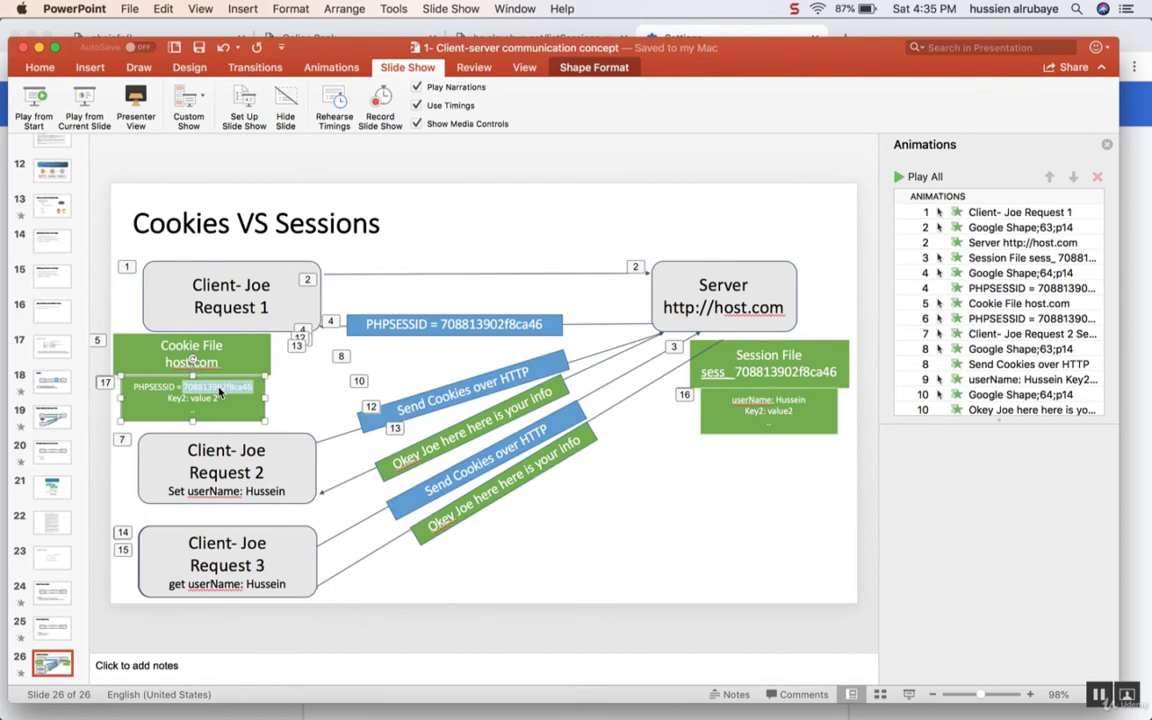
Switch to PhpStorm and examine listSessions.php, highlighting session_save_path, $files, scandir, $file and the file_get_contents call.
mouse_move(841, 695)
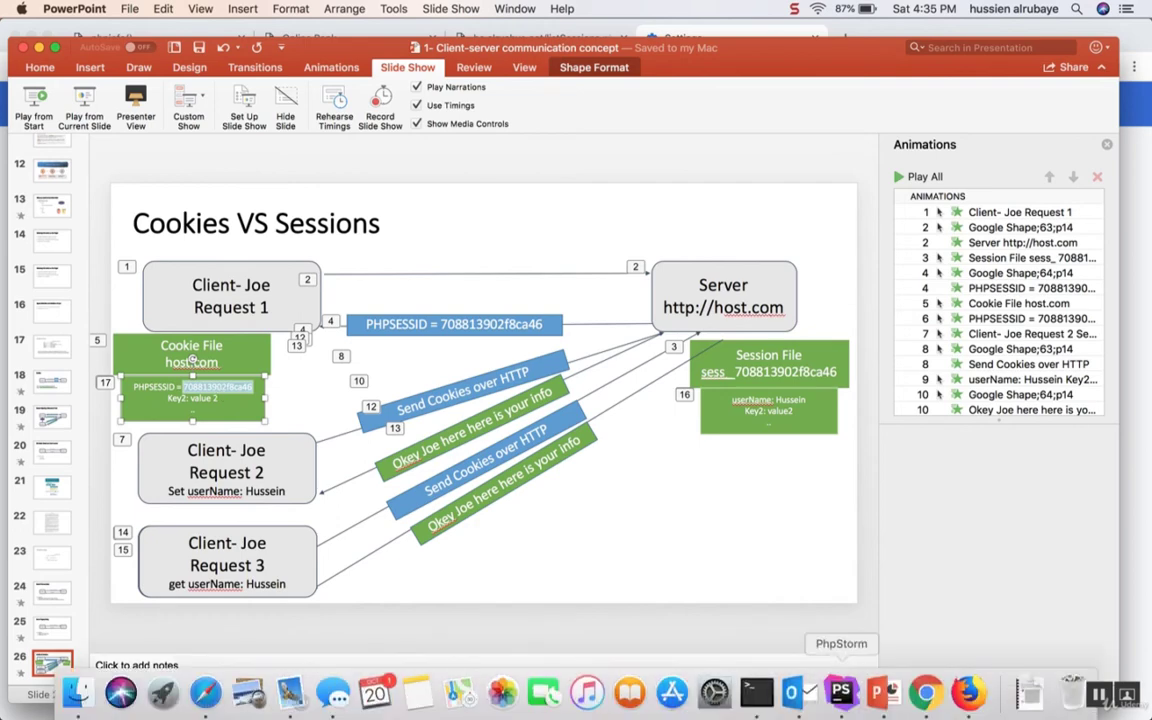
click(841, 692)
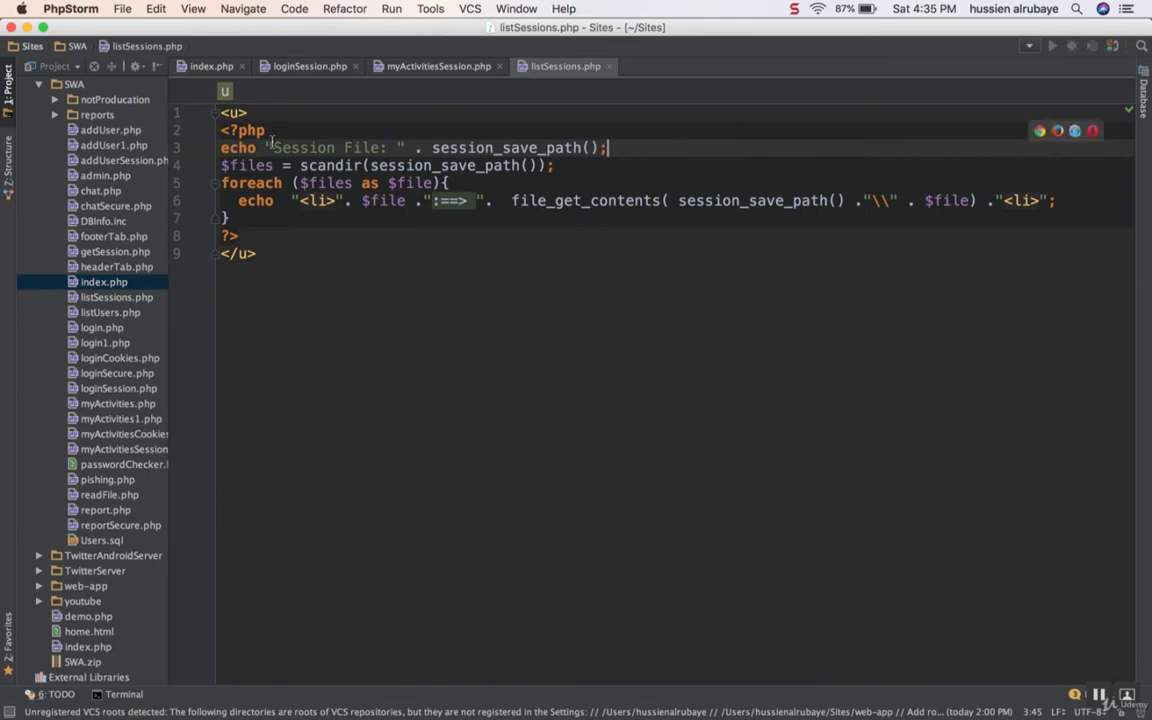
double_click(478, 147)
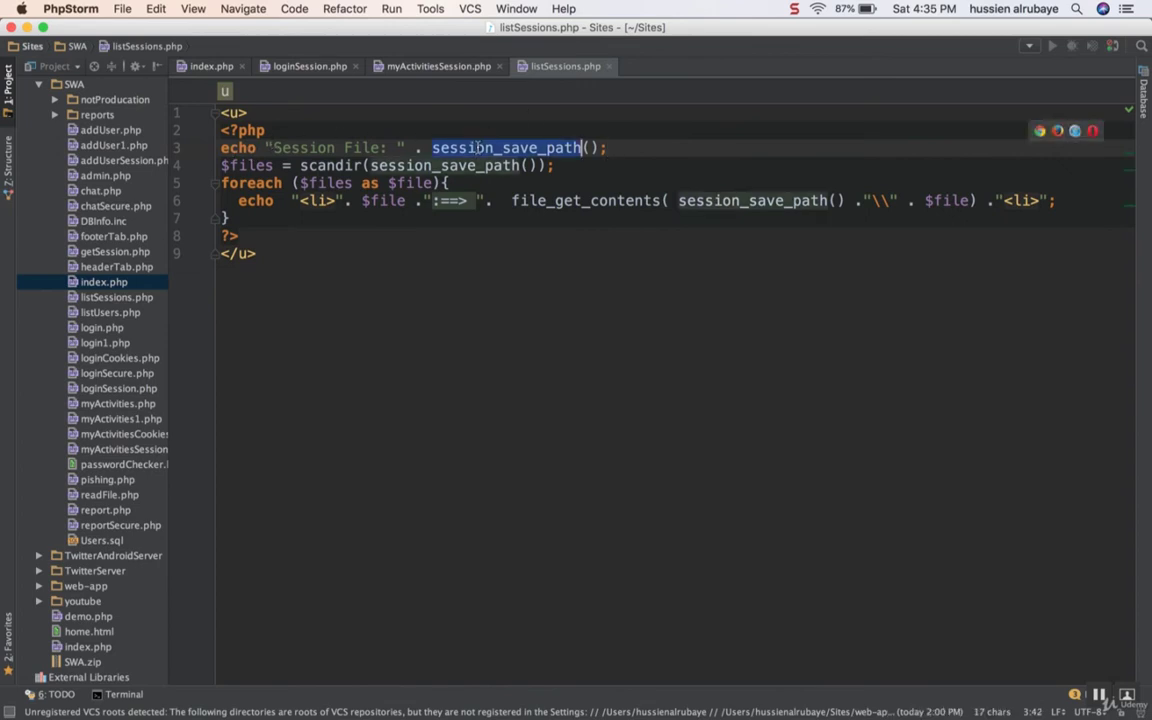
double_click(234, 165)
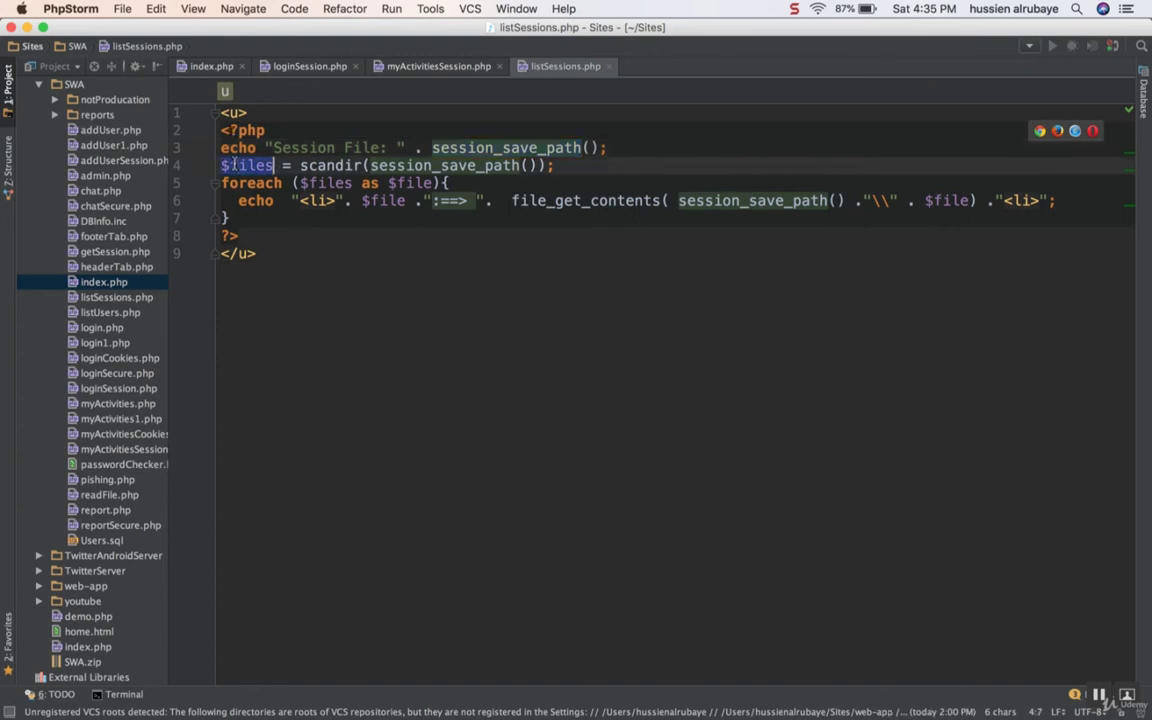
double_click(332, 165)
double_click(445, 165)
double_click(410, 183)
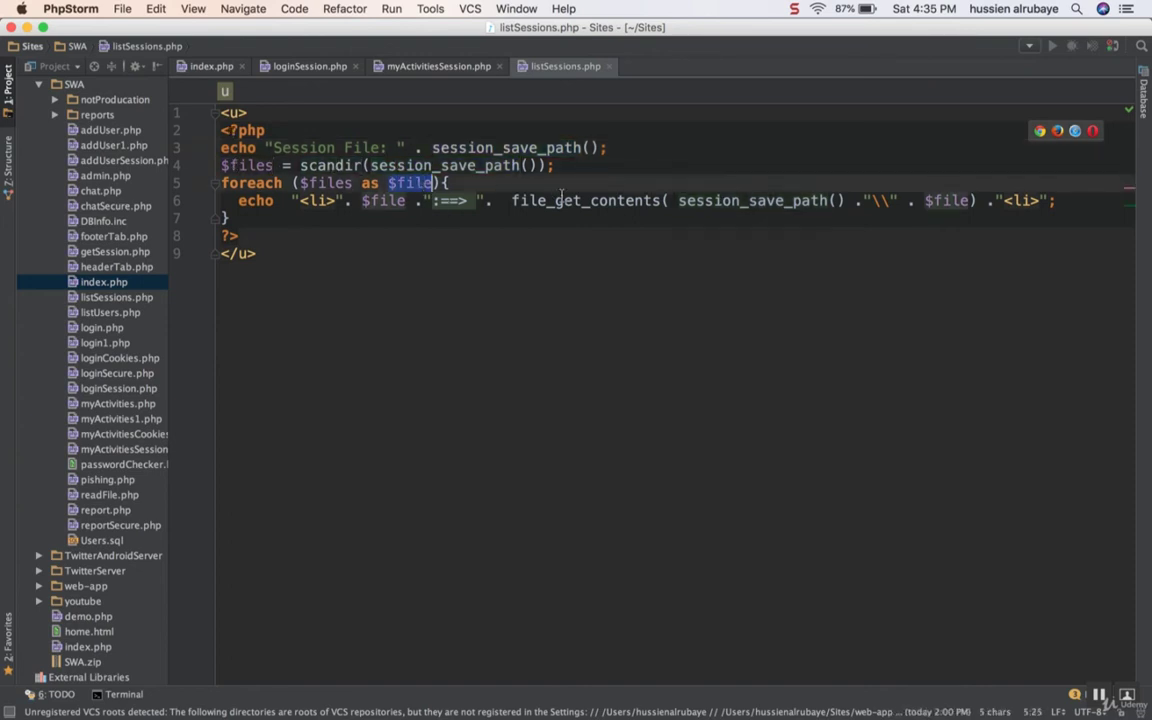
double_click(383, 200)
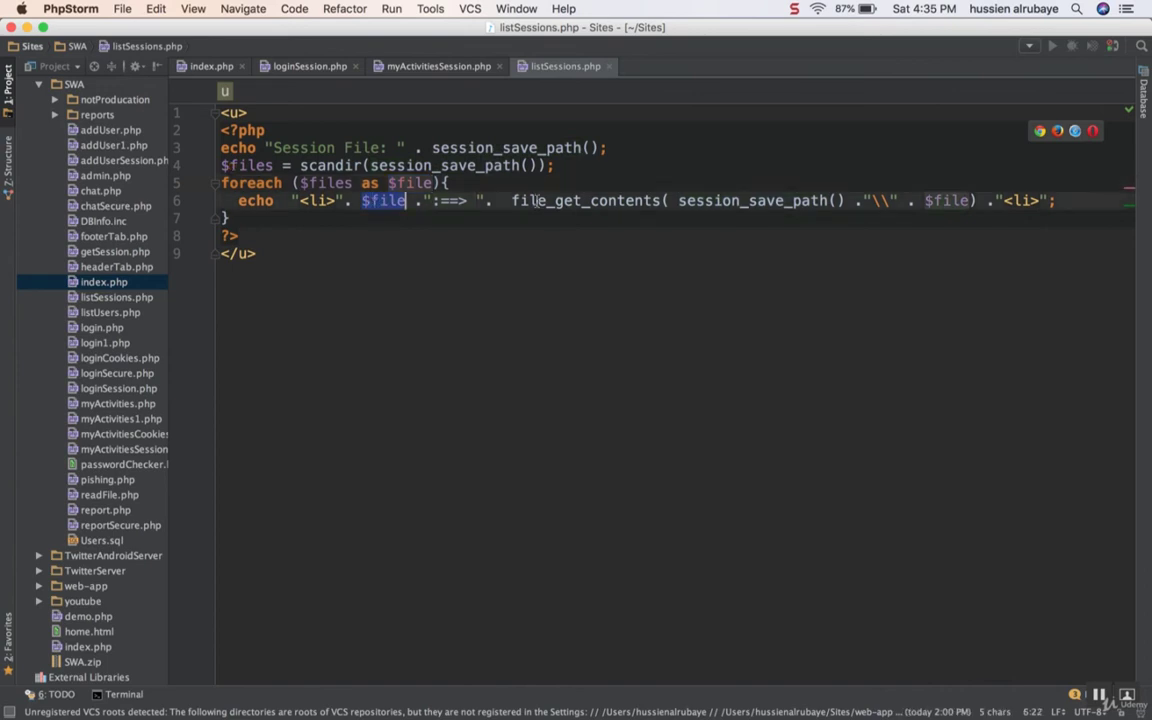
drag(511, 200, 854, 200)
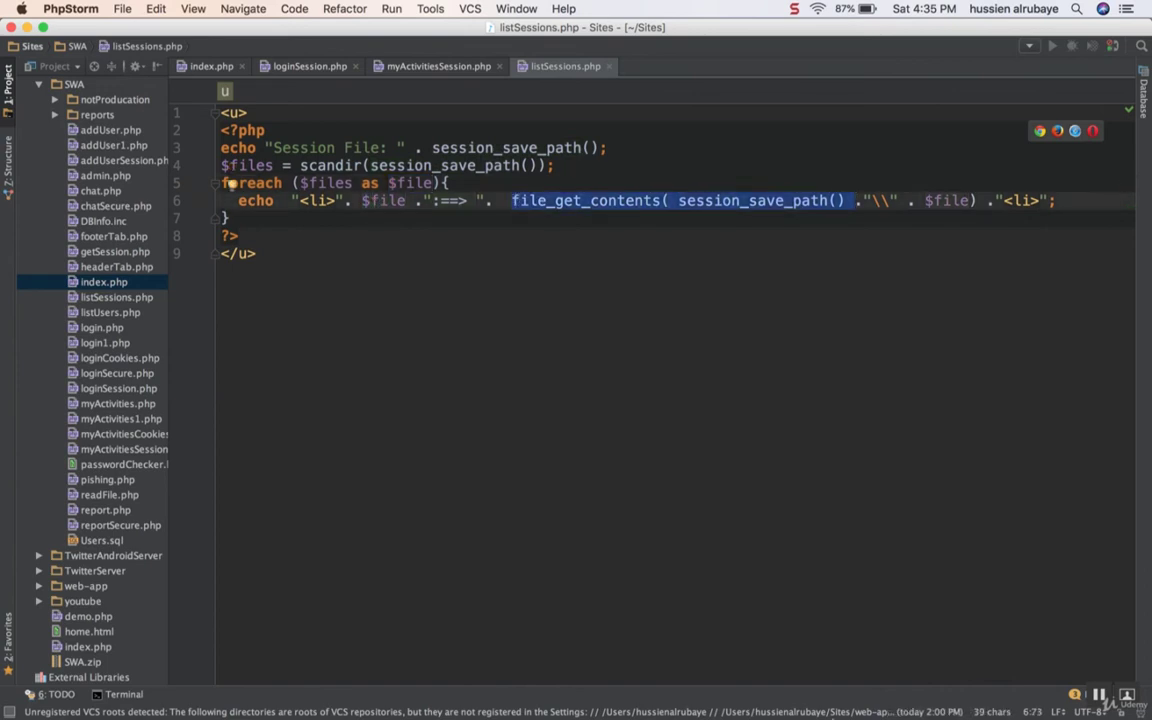
Switch to Chrome's phpinfo() page and highlight the local session.save_path value c:\php72\sessiondata.
click(941, 690)
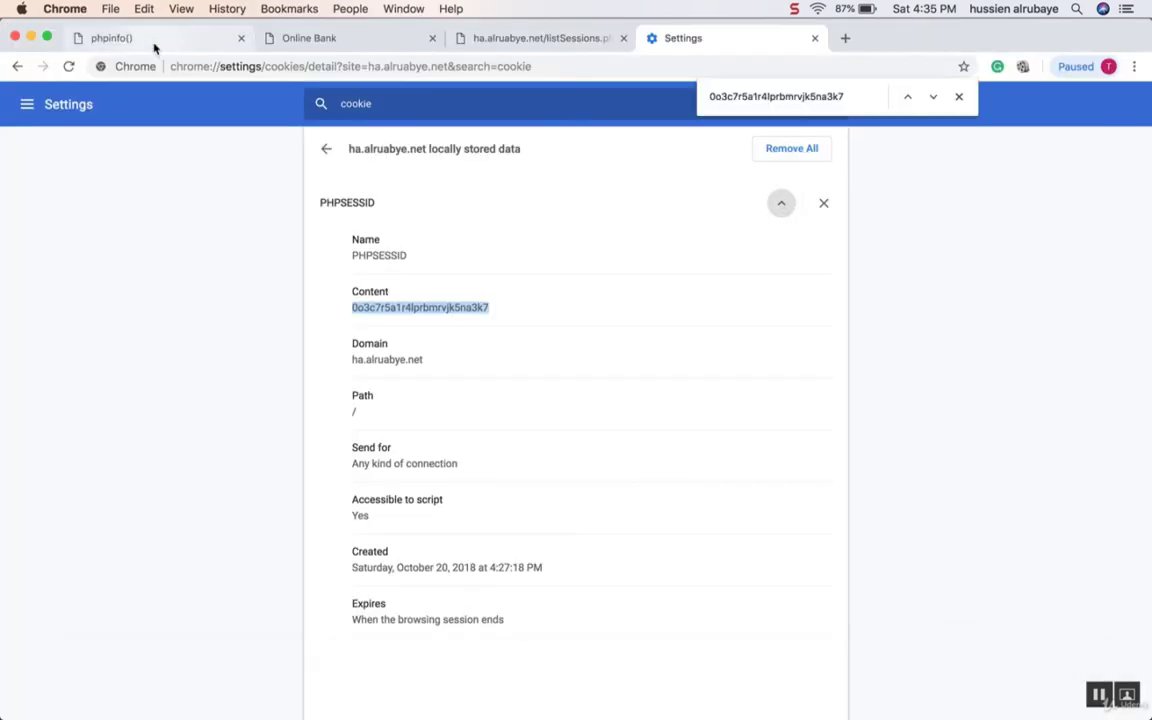
click(150, 38)
scroll(465, 572, down, 3)
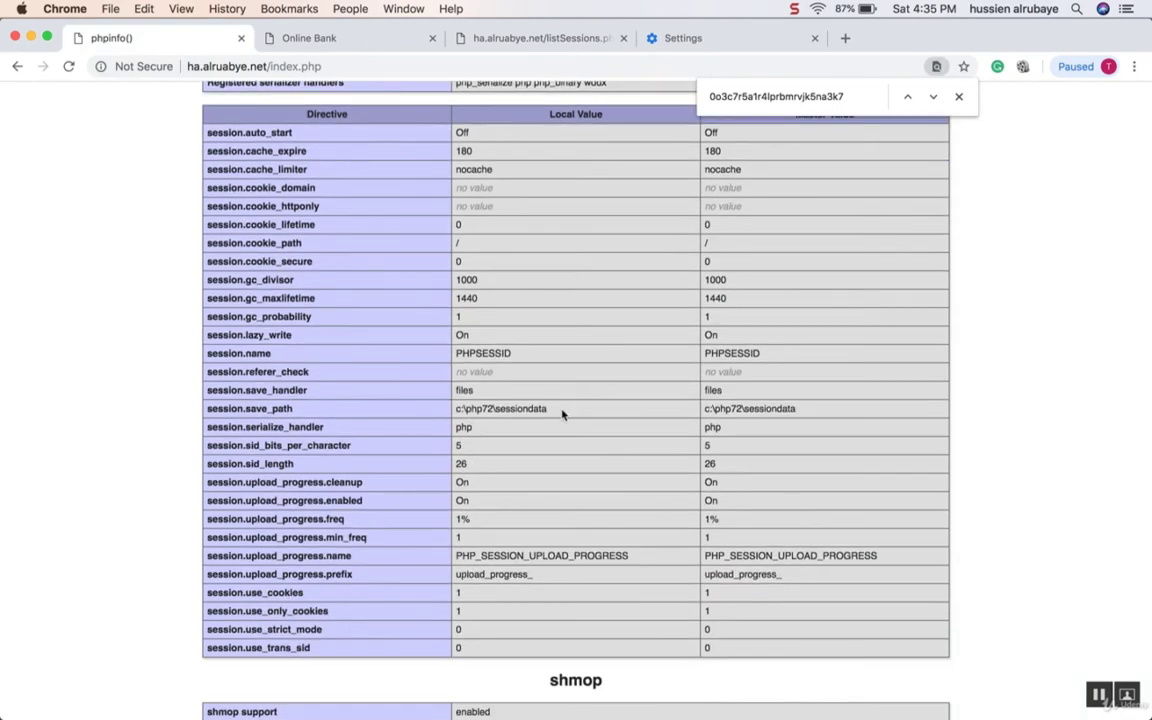
drag(562, 411, 453, 410)
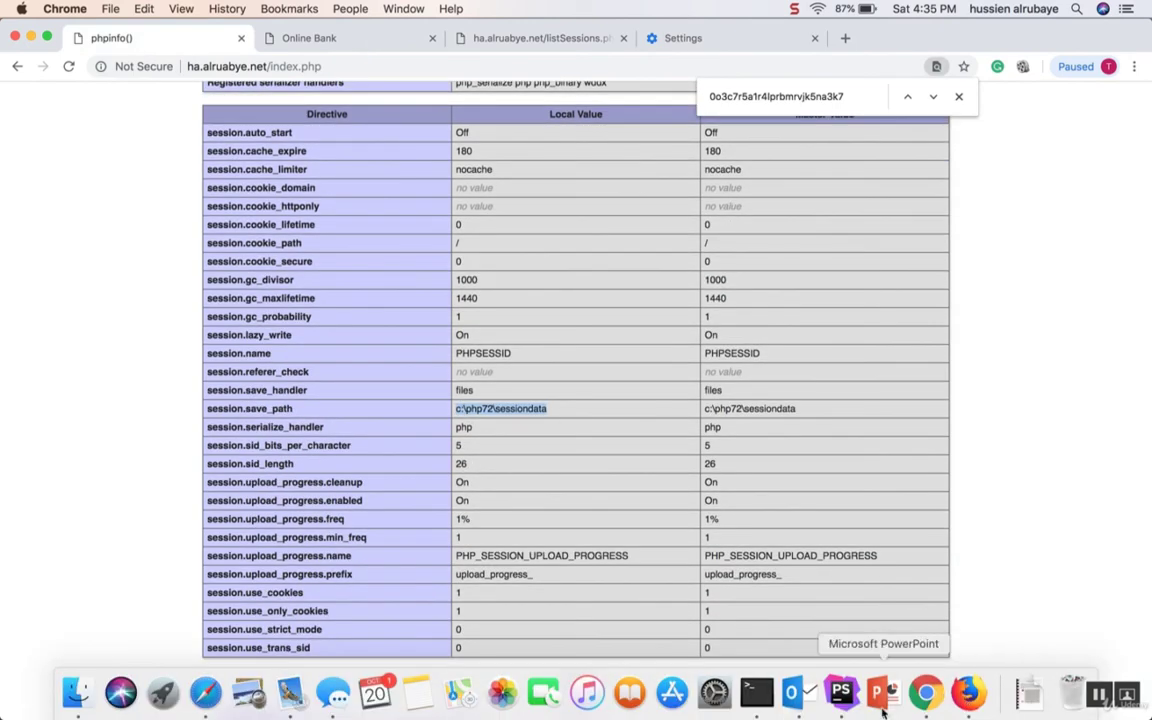
Highlight the session_save_path() call on line 3 of listSessions.php in PhpStorm, and switch through Chrome to Firefox.
click(841, 690)
drag(433, 147, 598, 147)
click(924, 690)
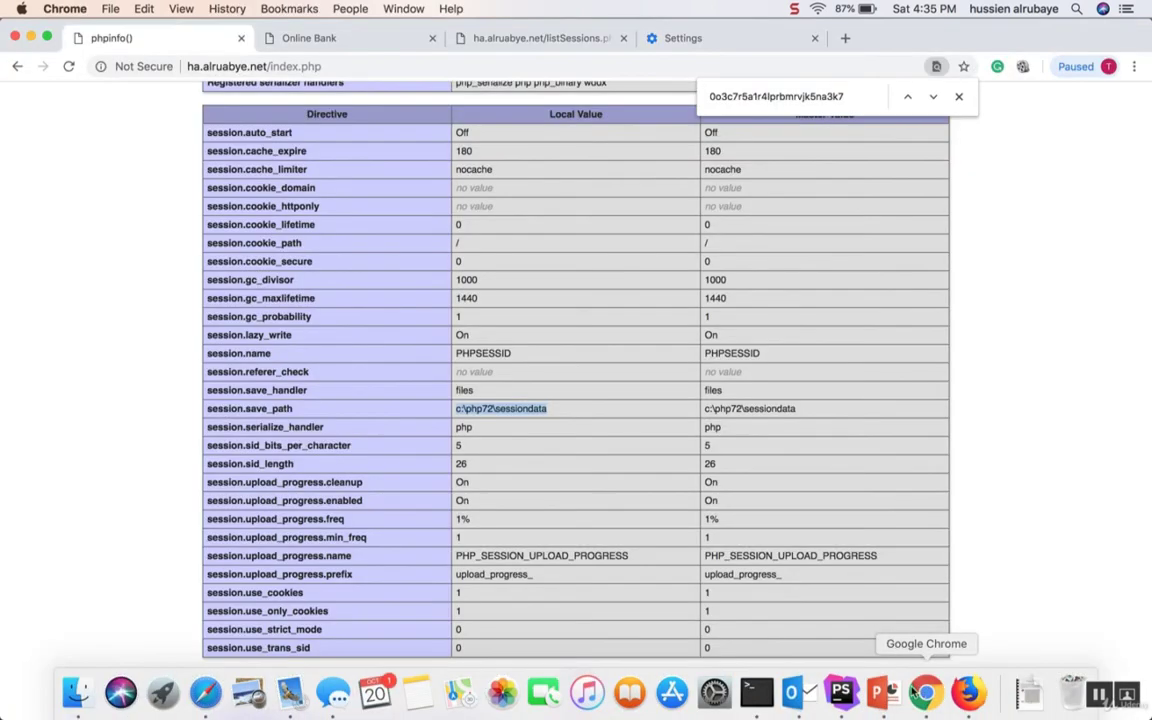
click(968, 690)
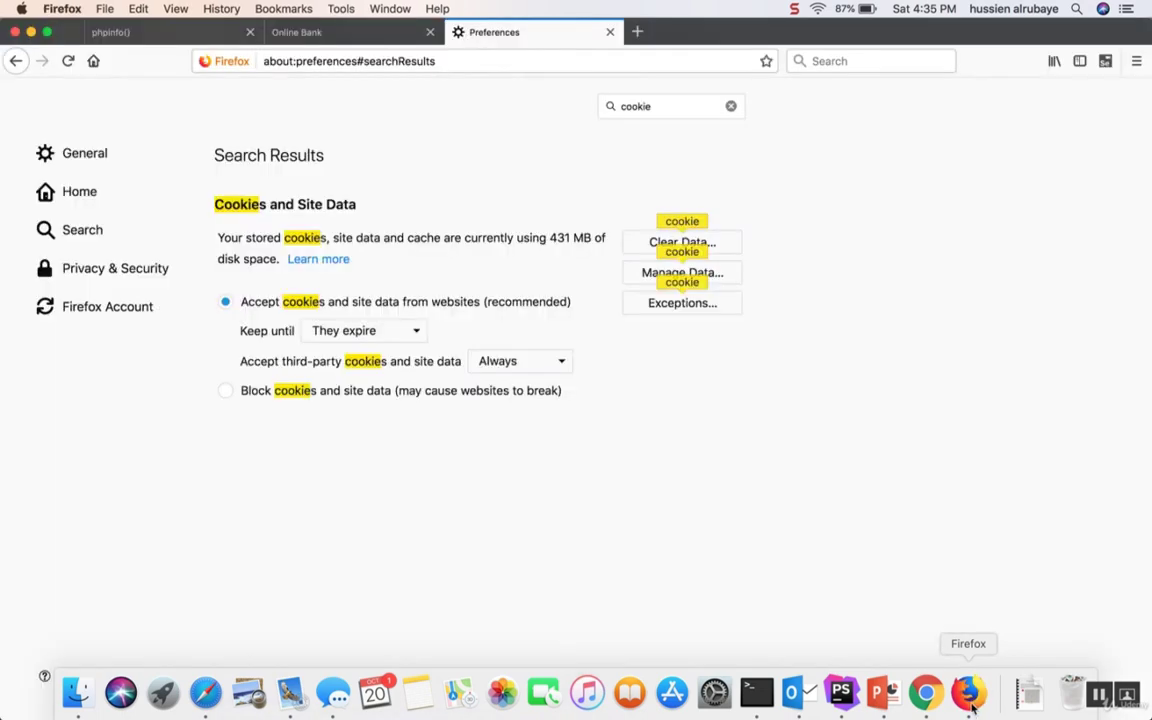
Return to PhpStorm, review the scandir and foreach lines of listSessions.php, and select the file's entire code.
click(841, 690)
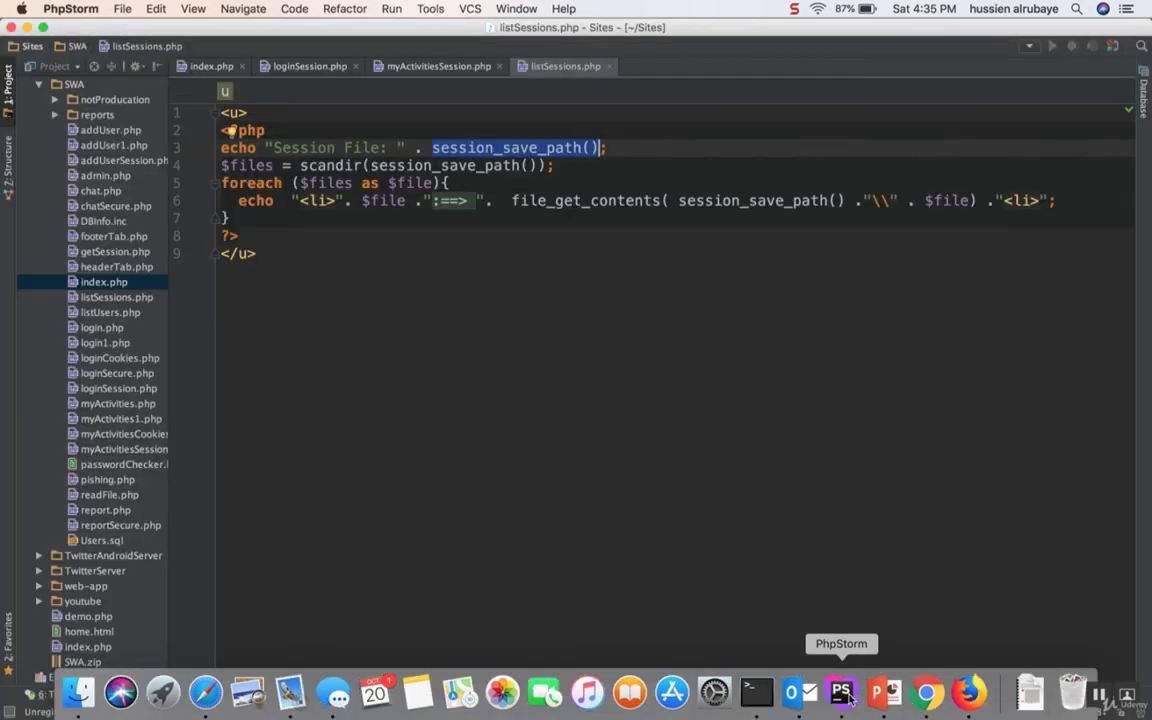
click(293, 165)
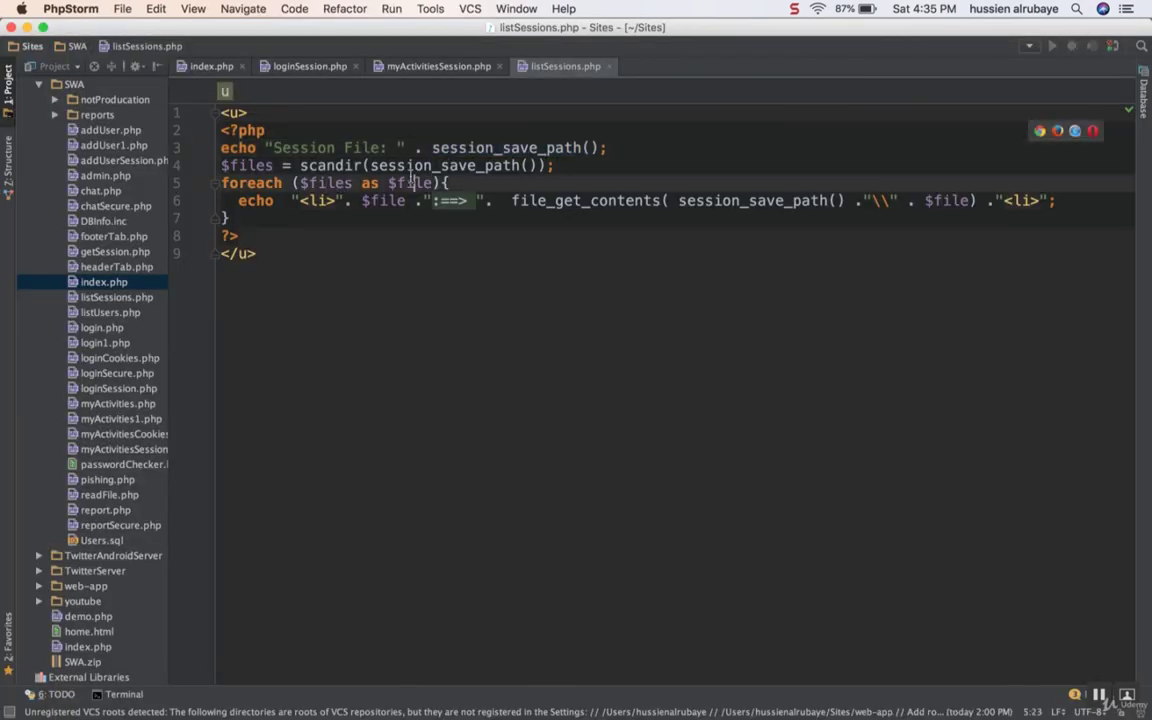
click(416, 183)
click(533, 183)
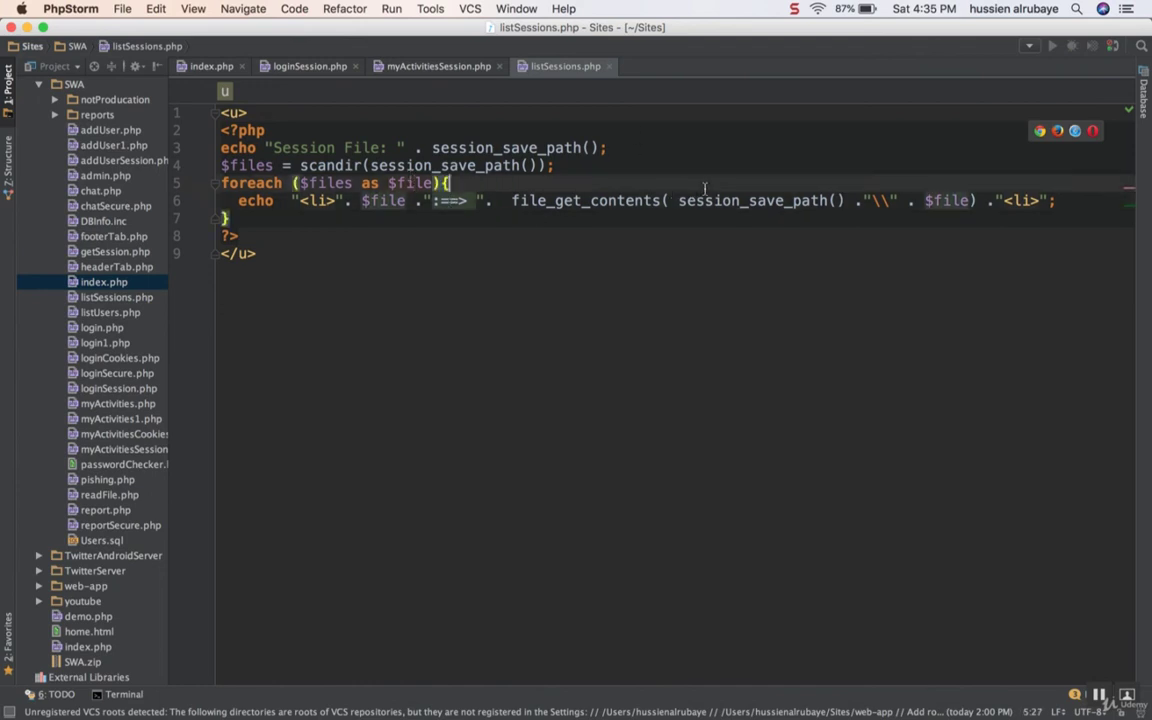
drag(320, 262, 185, 116)
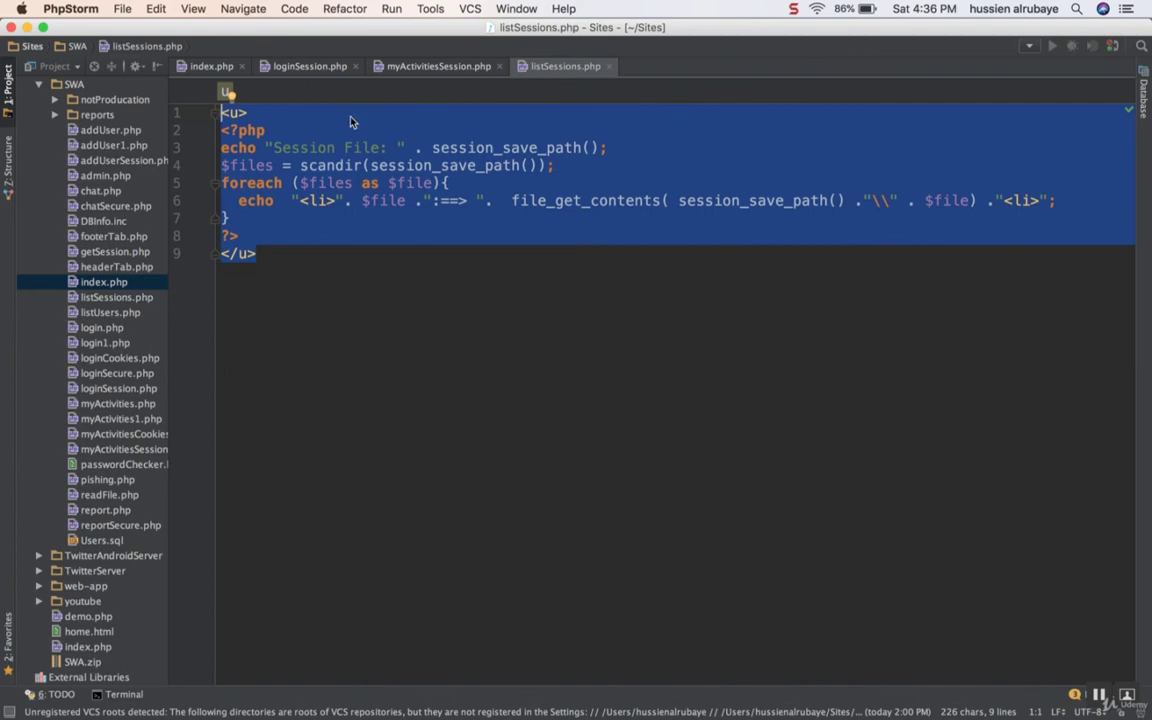
Open loginSession.php and highlight $_SESSION["userName"] in the assignment on line 68.
click(293, 68)
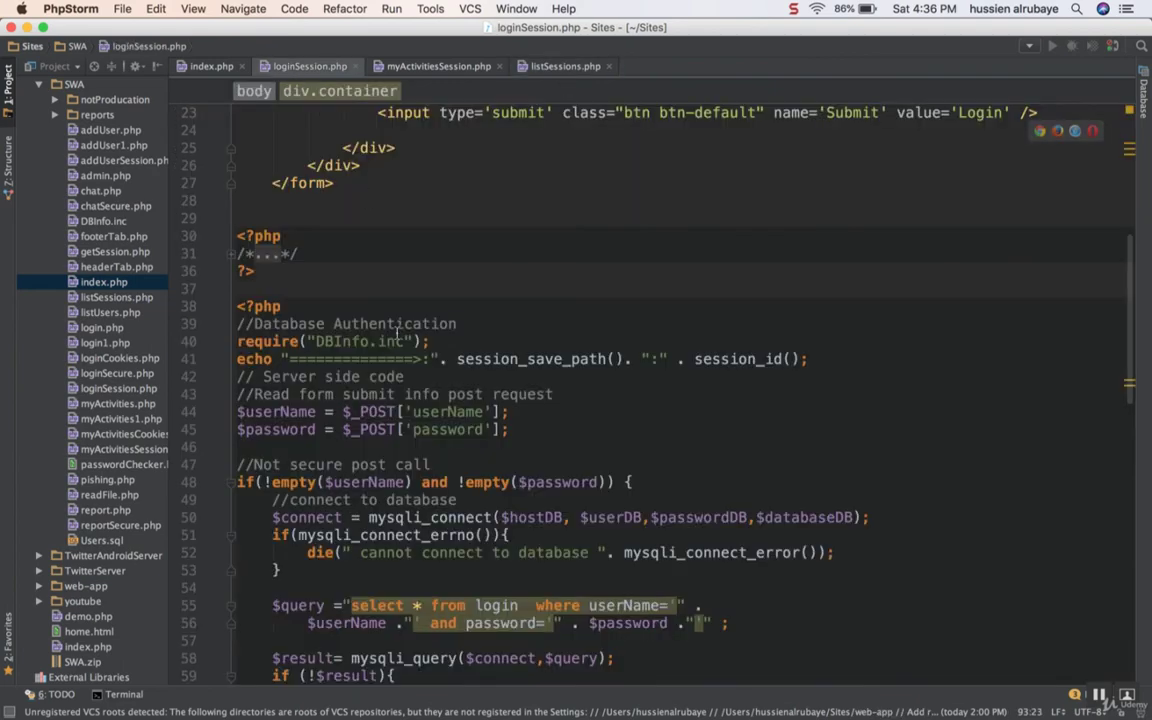
scroll(474, 497, down, 10)
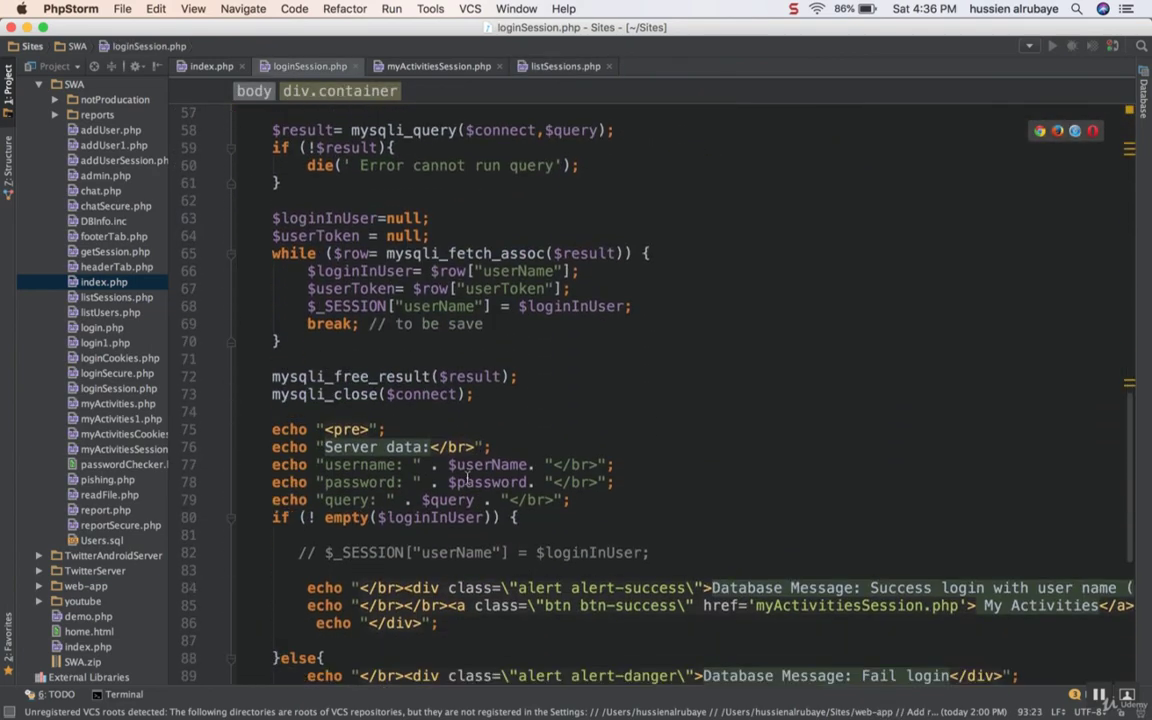
click(360, 307)
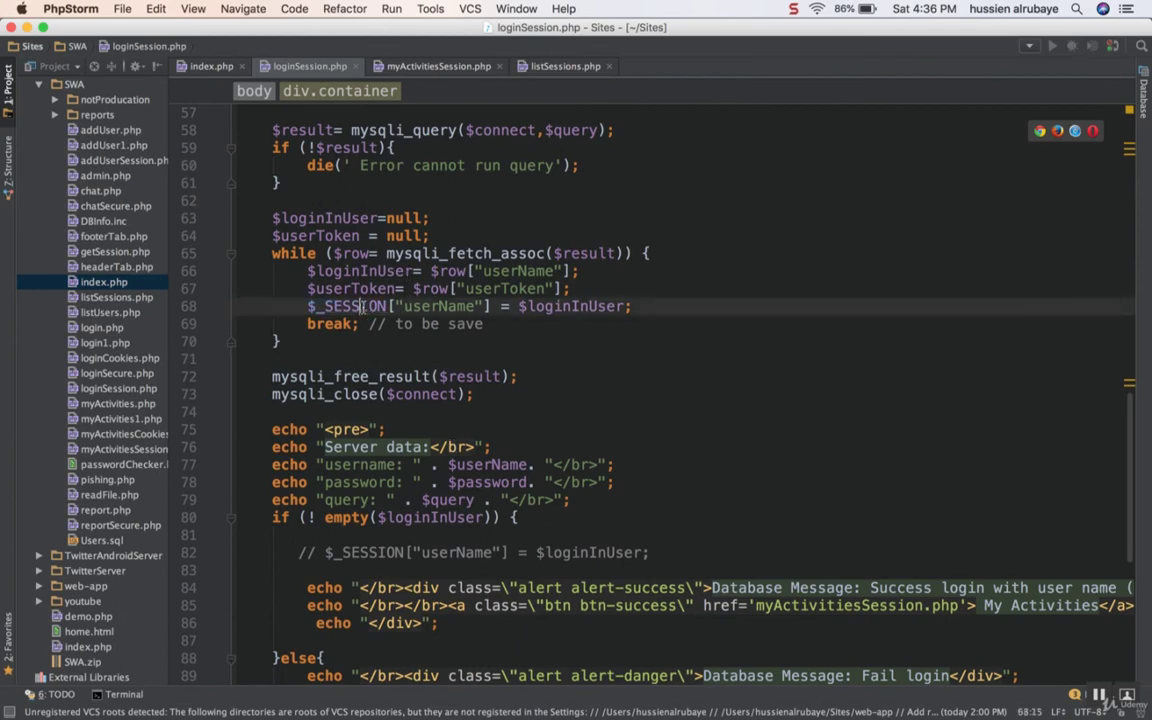
drag(311, 306, 491, 305)
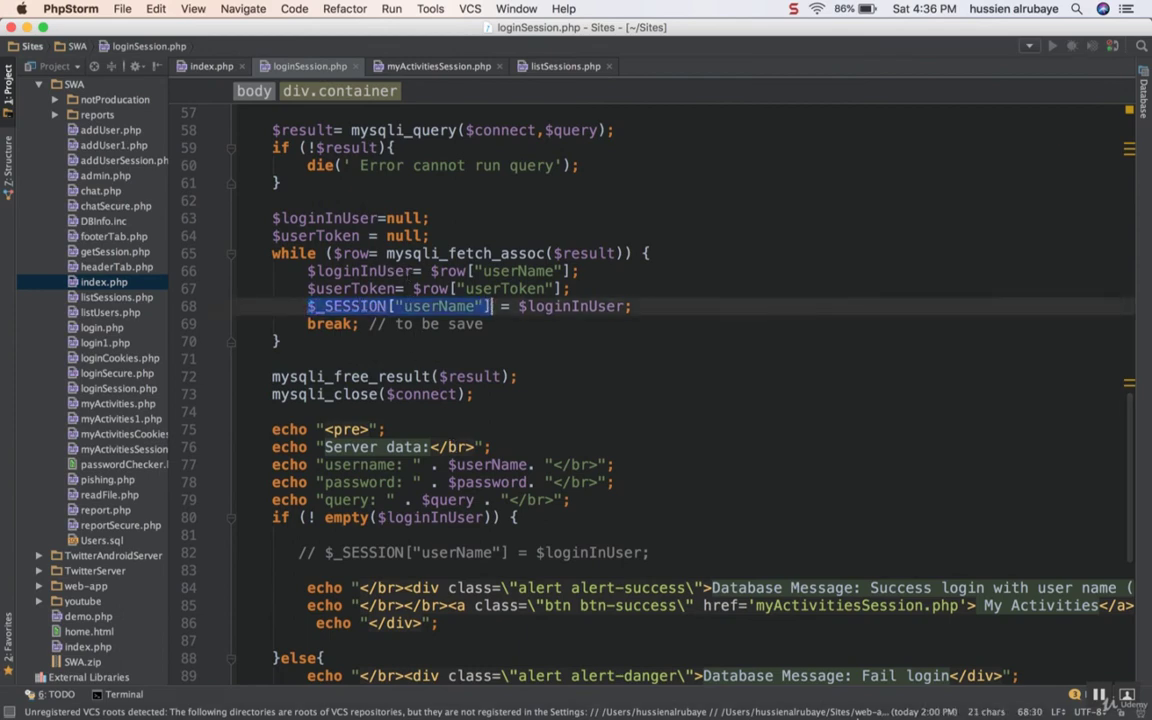
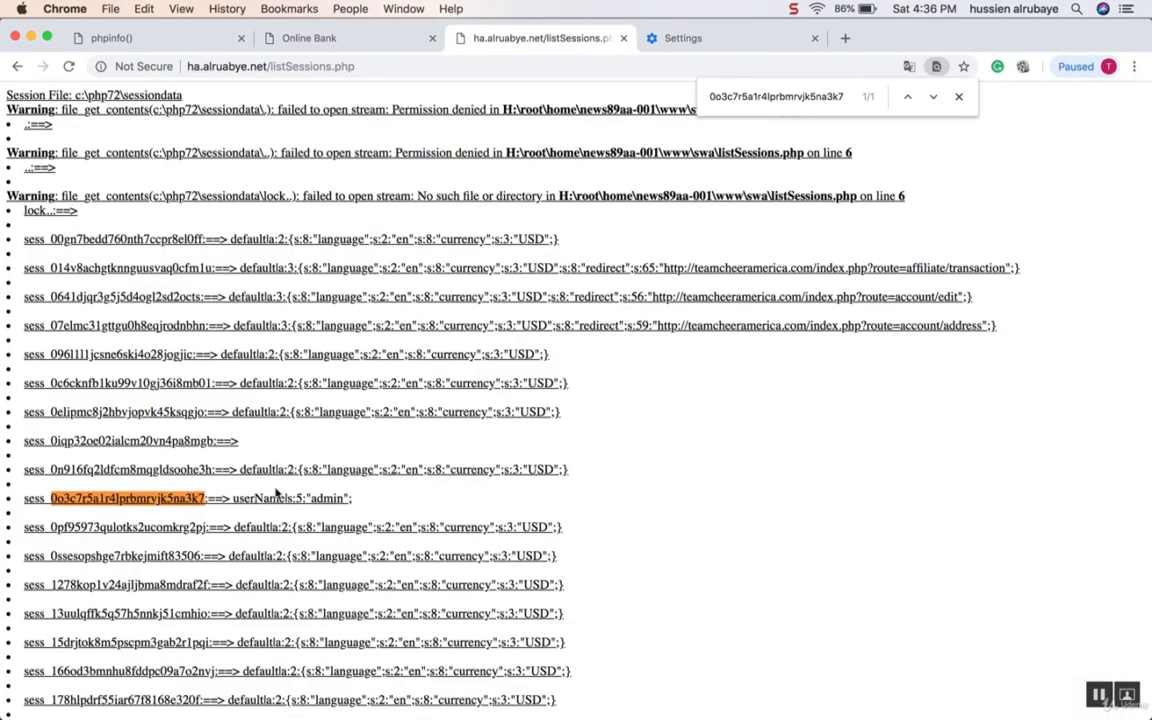
Highlight userName and "admin" in the matching session entry in Chrome, and switch to PowerPoint to highlight the Session File box's session ID.
double_click(255, 498)
double_click(327, 498)
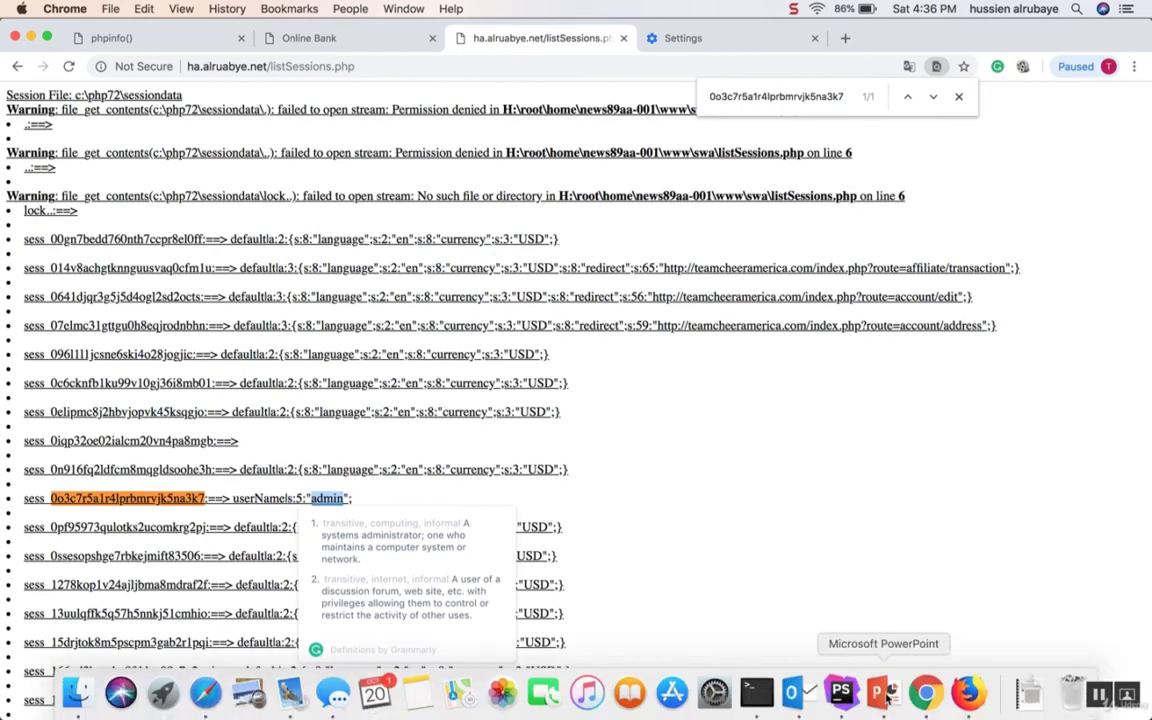
click(1012, 705)
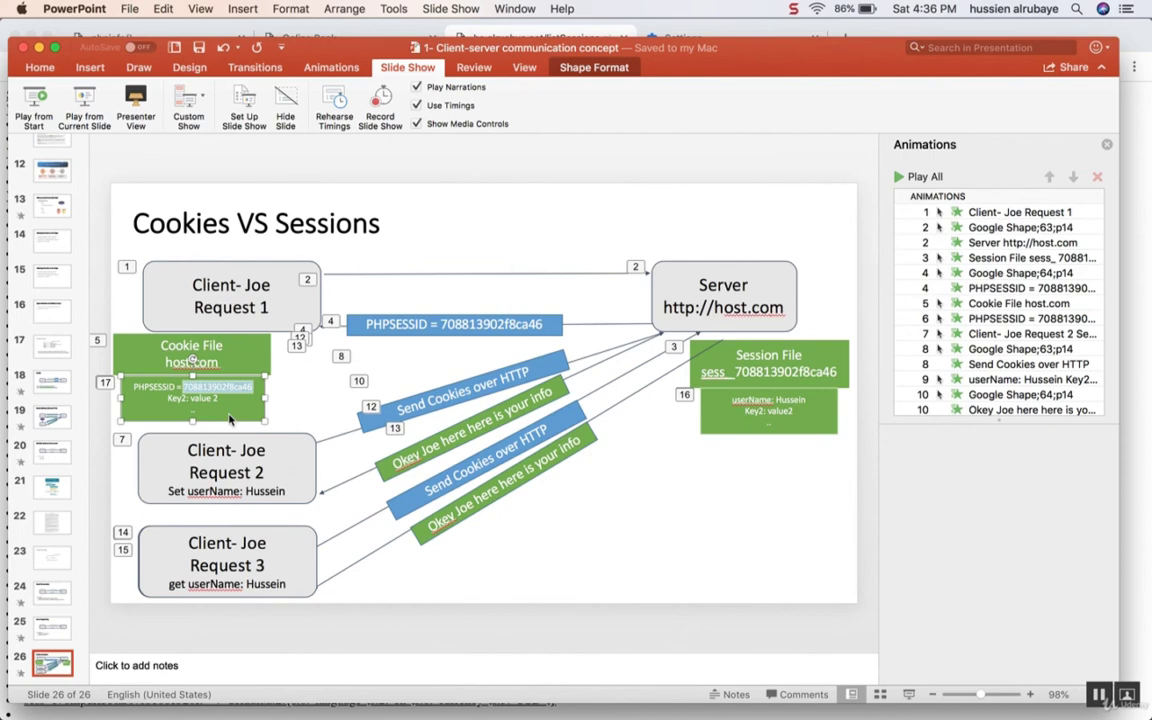
double_click(778, 372)
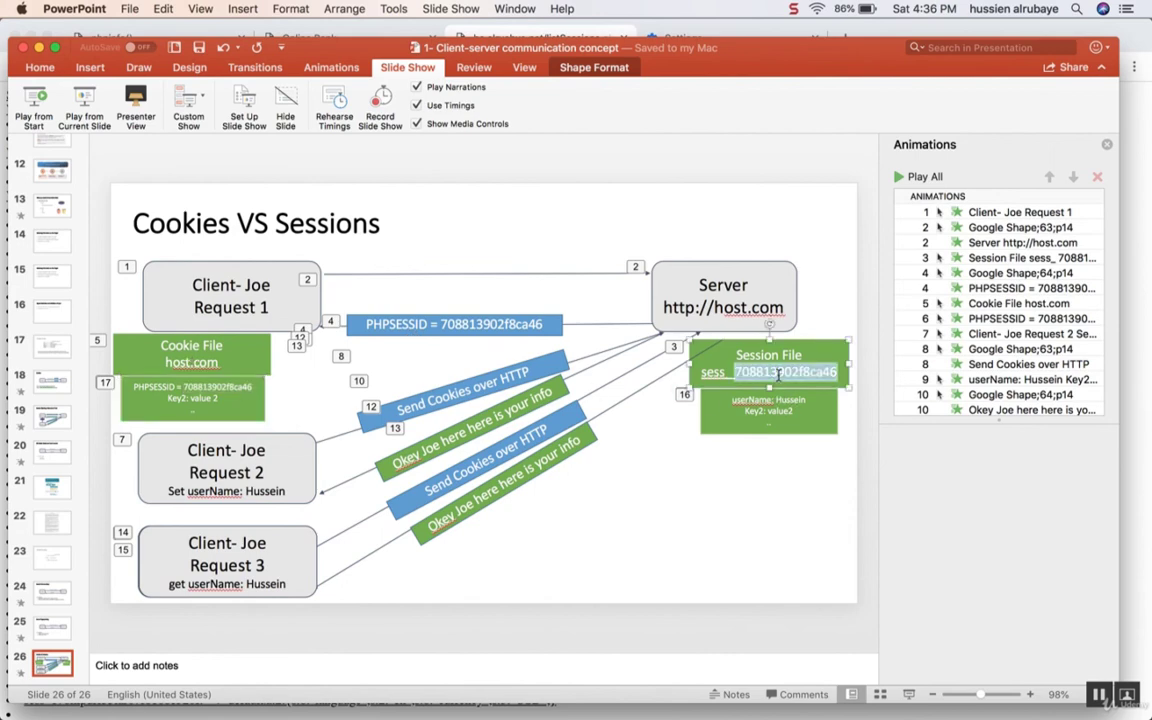